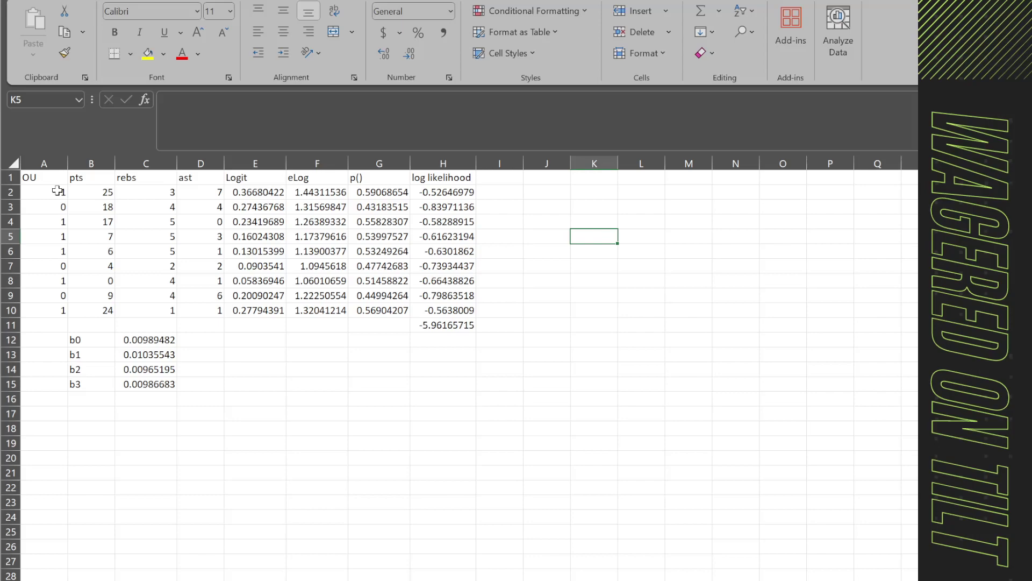
# Step: Review the training data: OU outcomes, pts/rebs/ast predictors and b0–b3 coefficient labels
pyautogui.moveTo(83, 191); pyautogui.dragTo(218, 311)
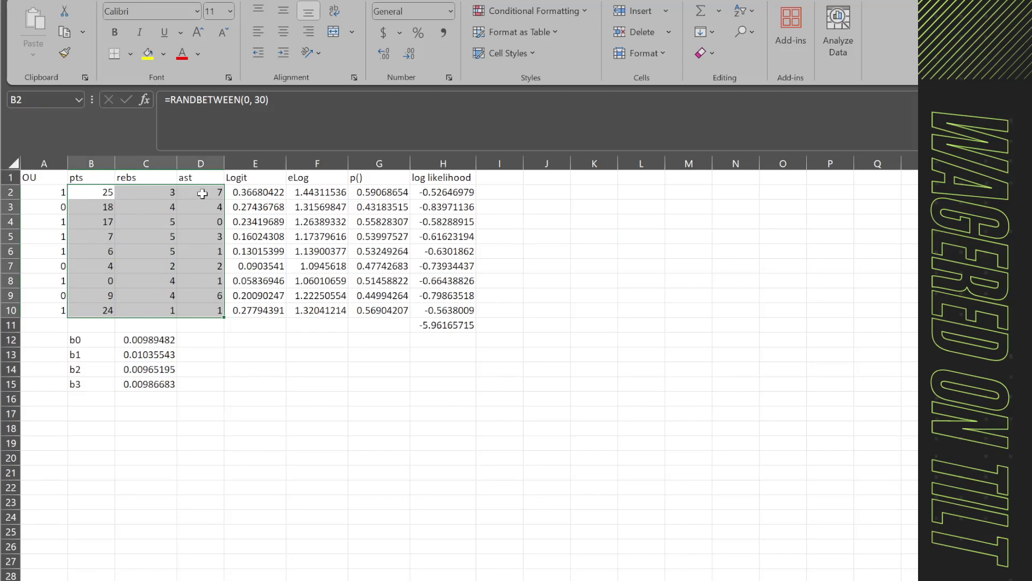
pyautogui.click(59, 195)
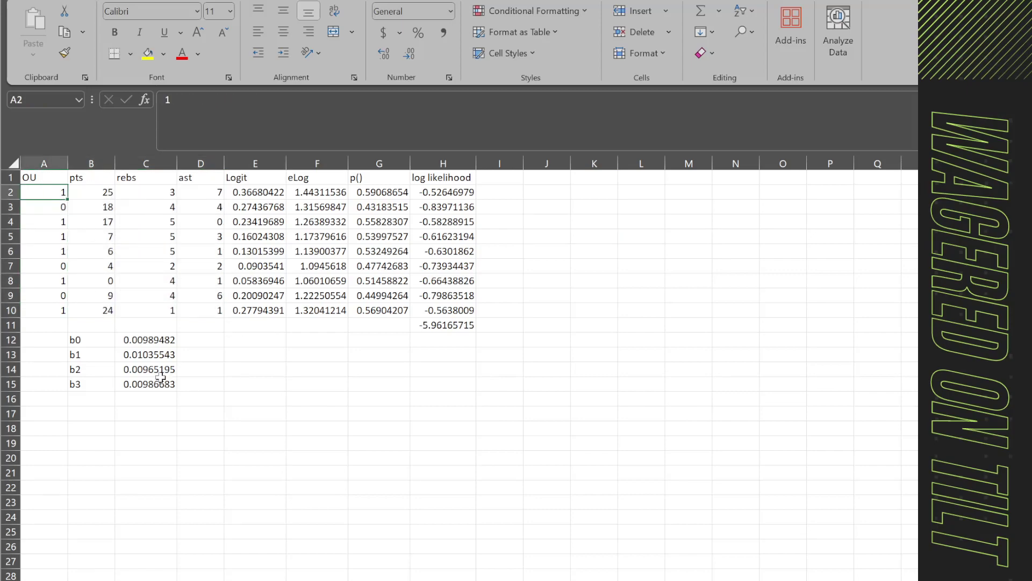
pyautogui.click(46, 202)
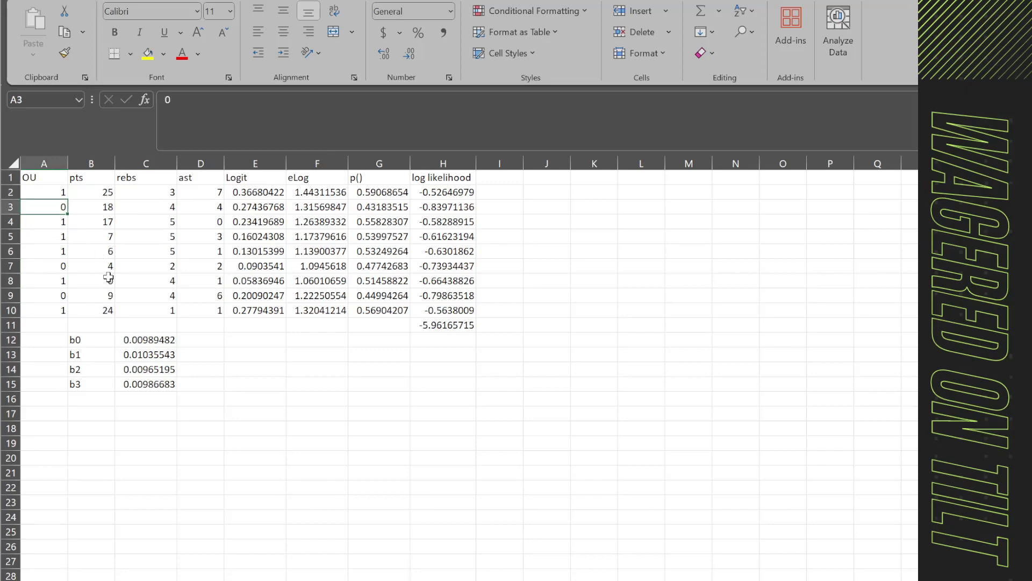
pyautogui.moveTo(53, 192); pyautogui.dragTo(59, 306)
pyautogui.moveTo(102, 194); pyautogui.dragTo(207, 318)
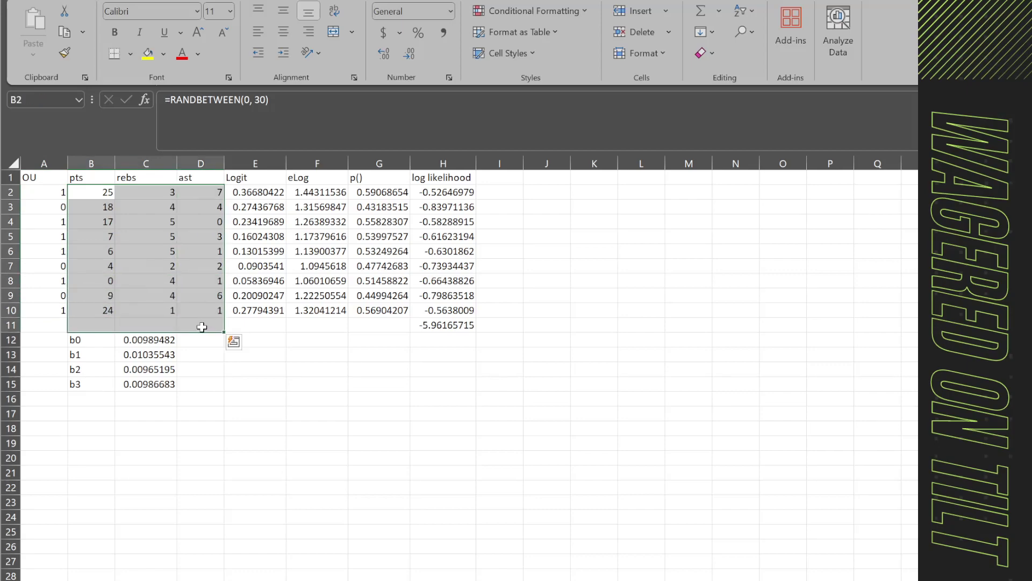
pyautogui.click(106, 338)
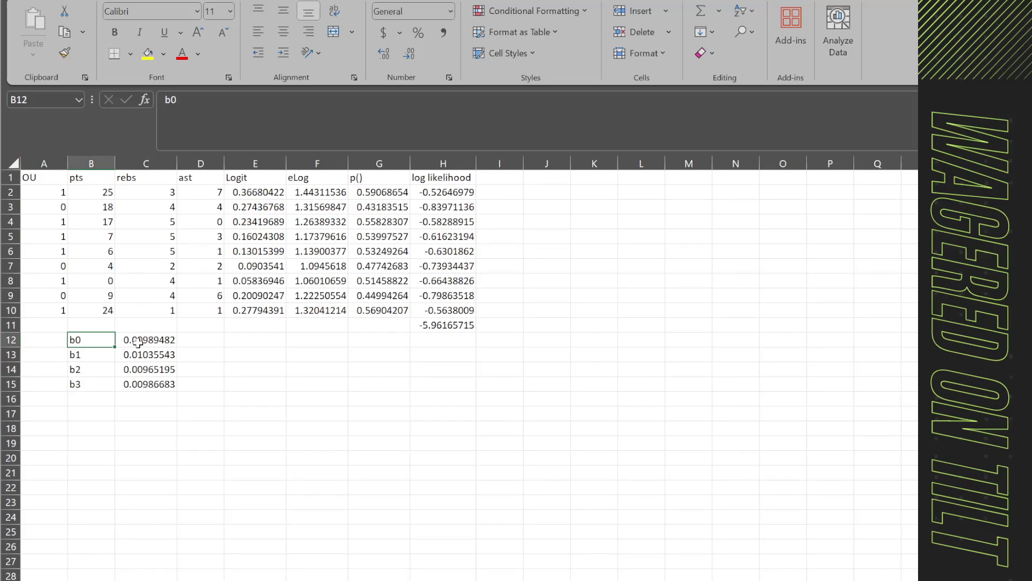
pyautogui.click(104, 355)
pyautogui.moveTo(103, 355); pyautogui.dragTo(105, 385)
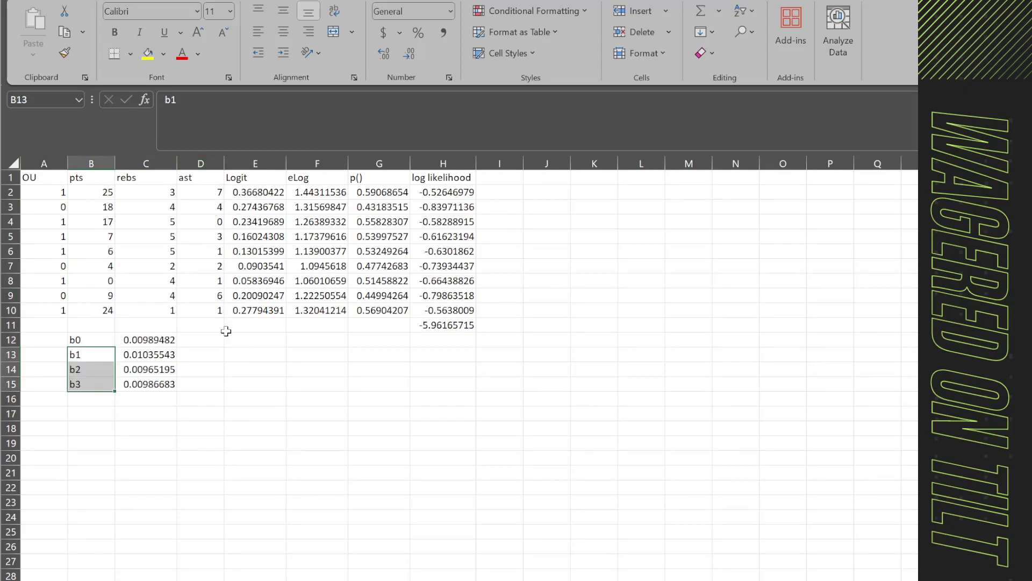
pyautogui.click(225, 410)
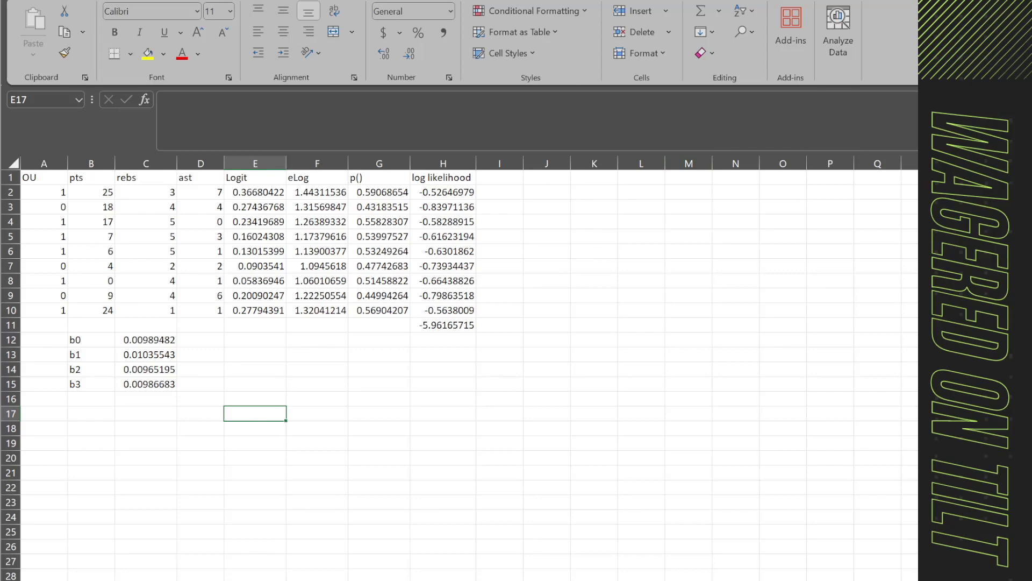
# Step: Copy the header row A1:H1, OU through log likelihood, into row 17
pyautogui.click(742, 1)
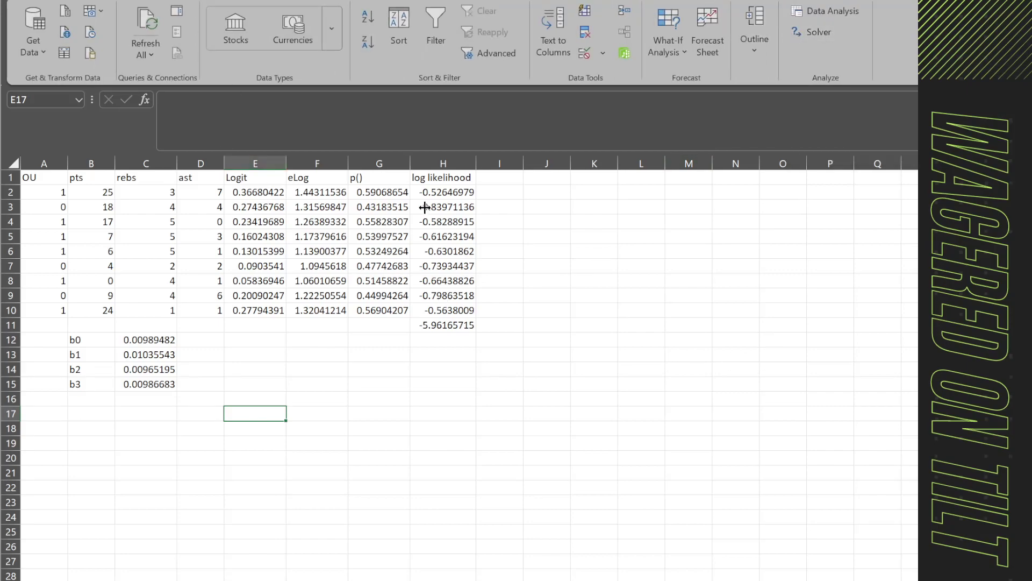
pyautogui.click(82, 426)
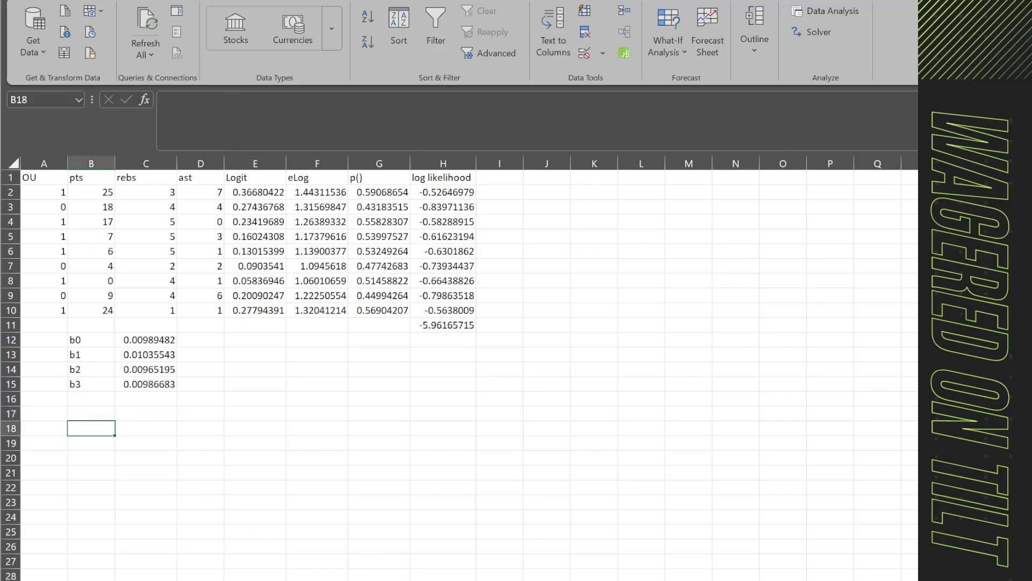
pyautogui.click(51, 180)
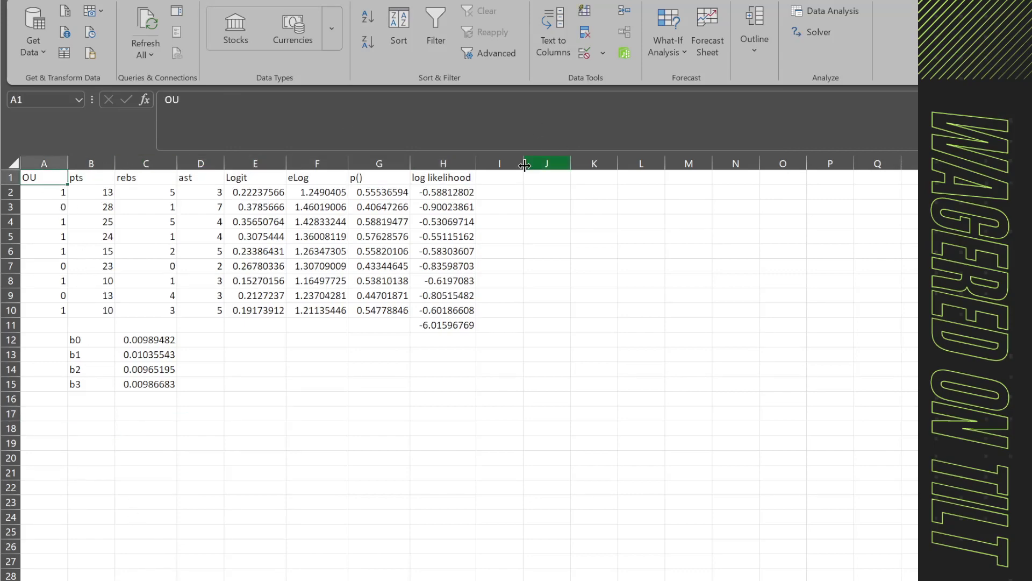
pyautogui.keyDown('shift'); pyautogui.click(476, 178); pyautogui.keyUp('shift')
pyautogui.hotkey('ctrl', 'c')
pyautogui.click(48, 414)
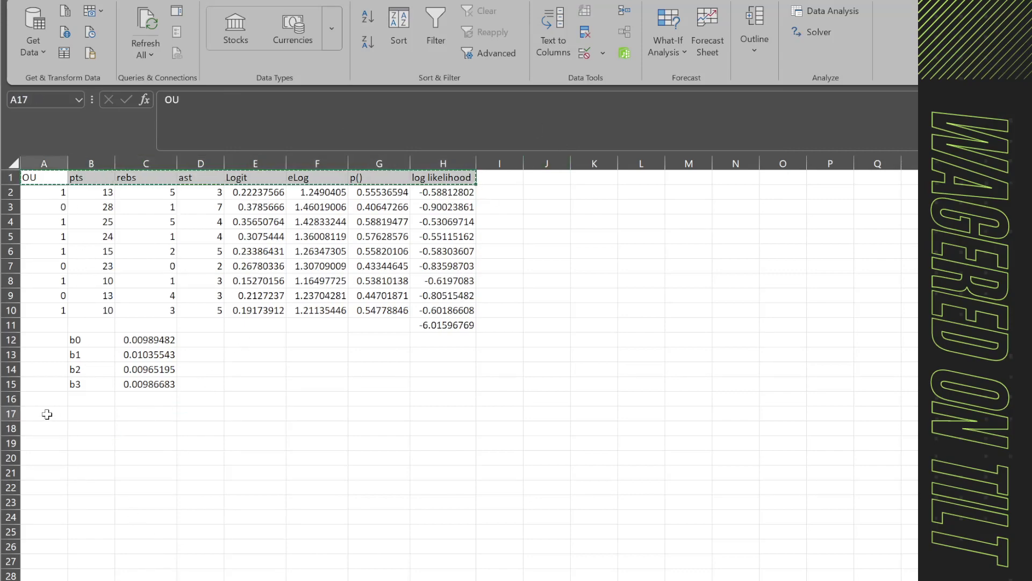
pyautogui.hotkey('ctrl', 'v')
pyautogui.click(91, 429)
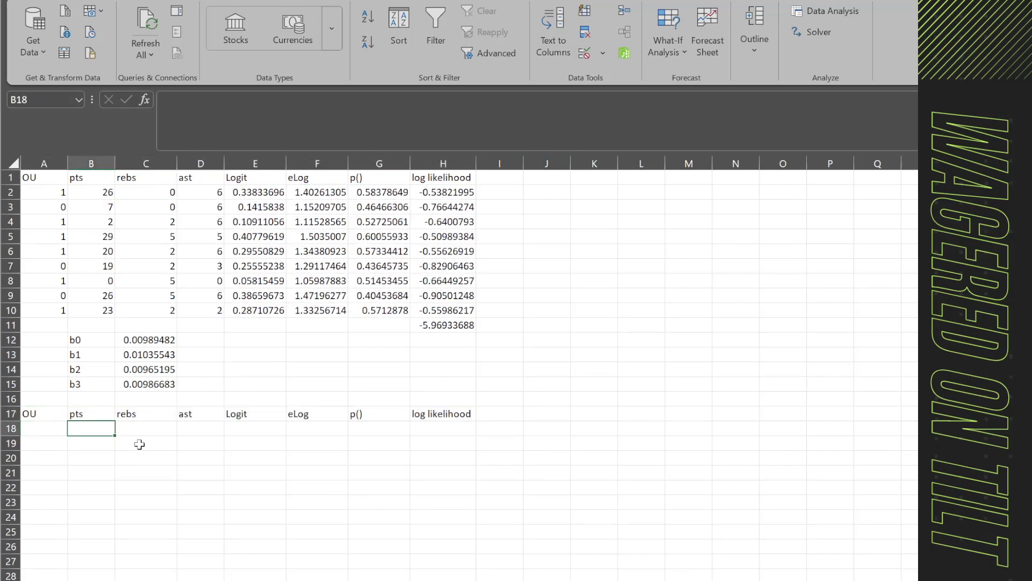
# Step: Enter =RANDBETWEEN(5,20) for pts in B18 and =RANDBETWEEN(0,15) for rebs in C18
pyautogui.write('=rand')
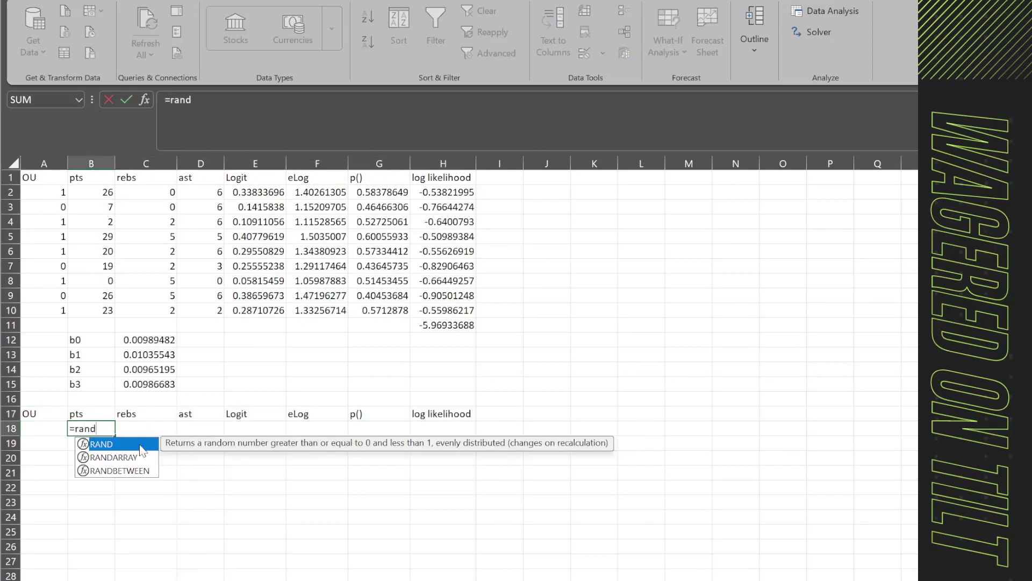
pyautogui.write('b')
pyautogui.press('Tab')
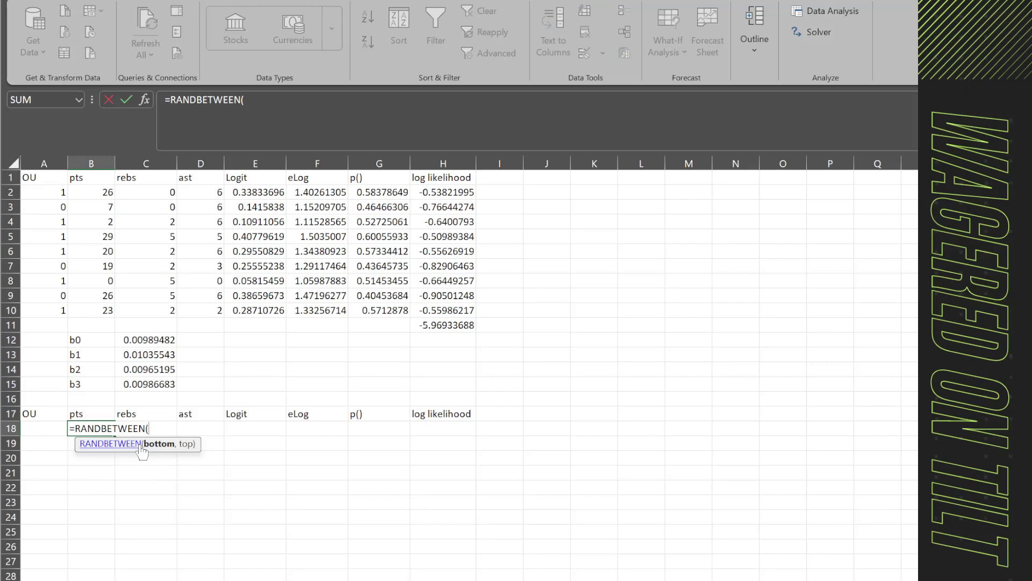
pyautogui.write('5,20)')
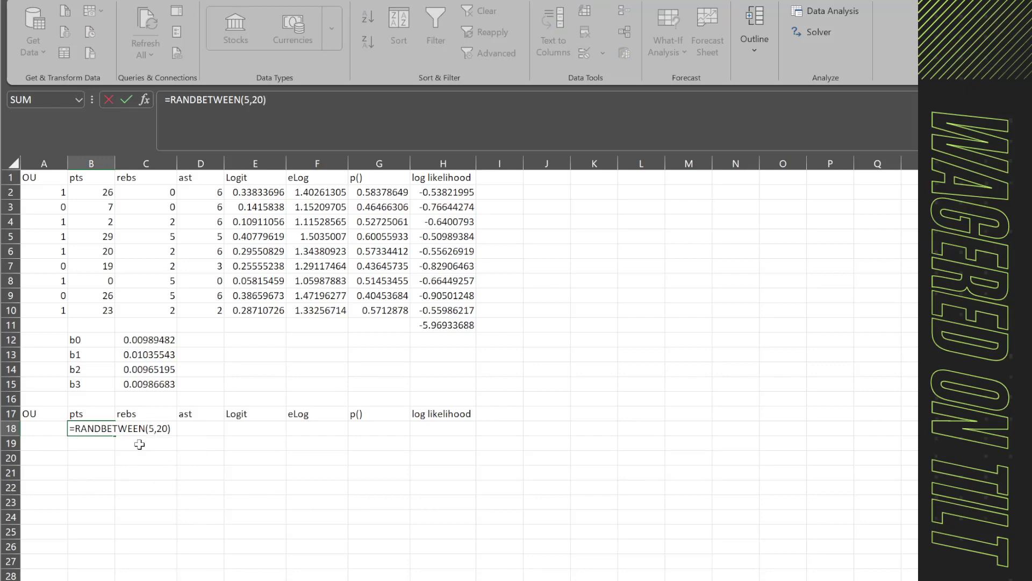
pyautogui.press('Tab')
pyautogui.write('=randb')
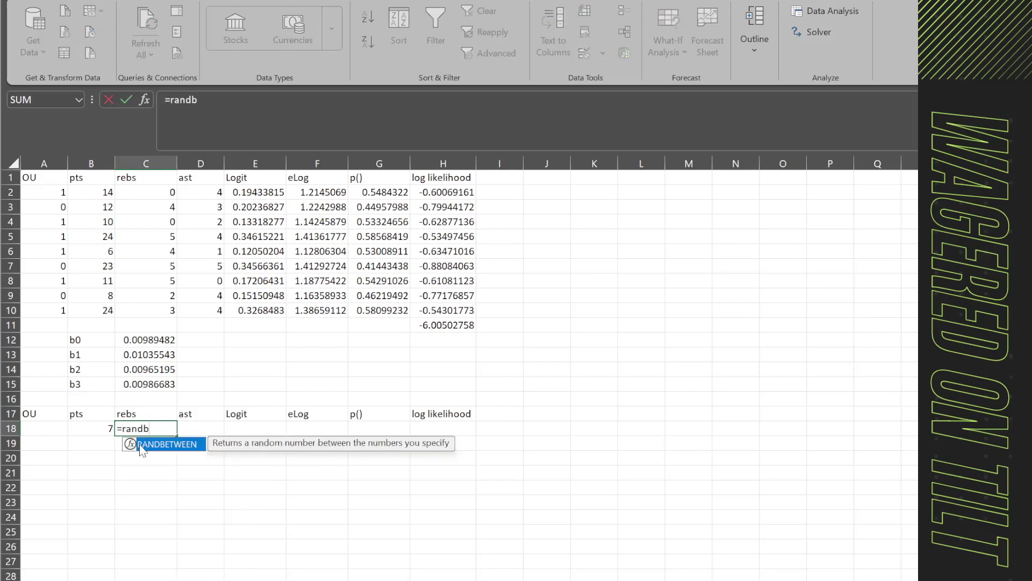
pyautogui.press('Tab')
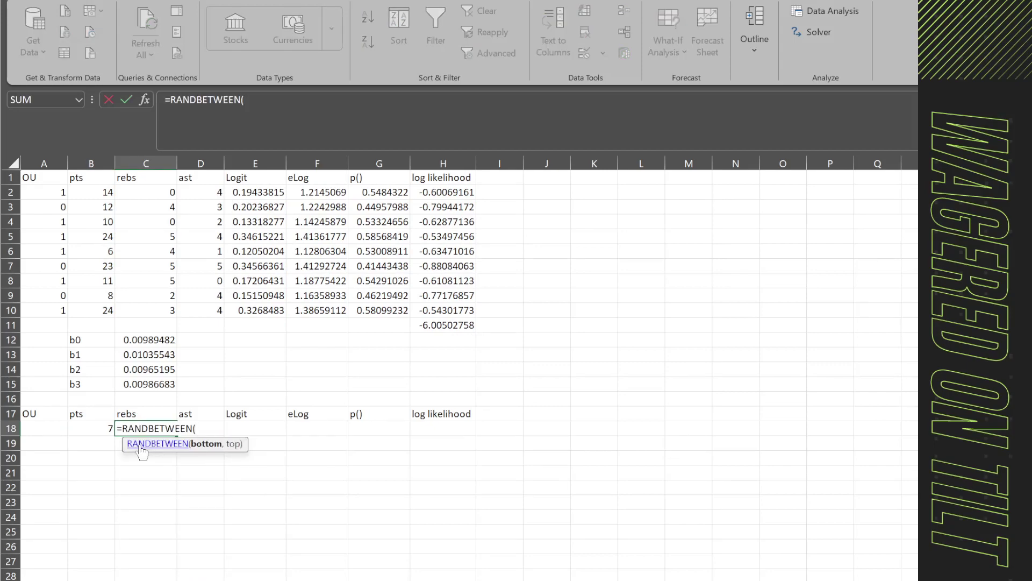
pyautogui.write('0,15)')
pyautogui.press('Tab')
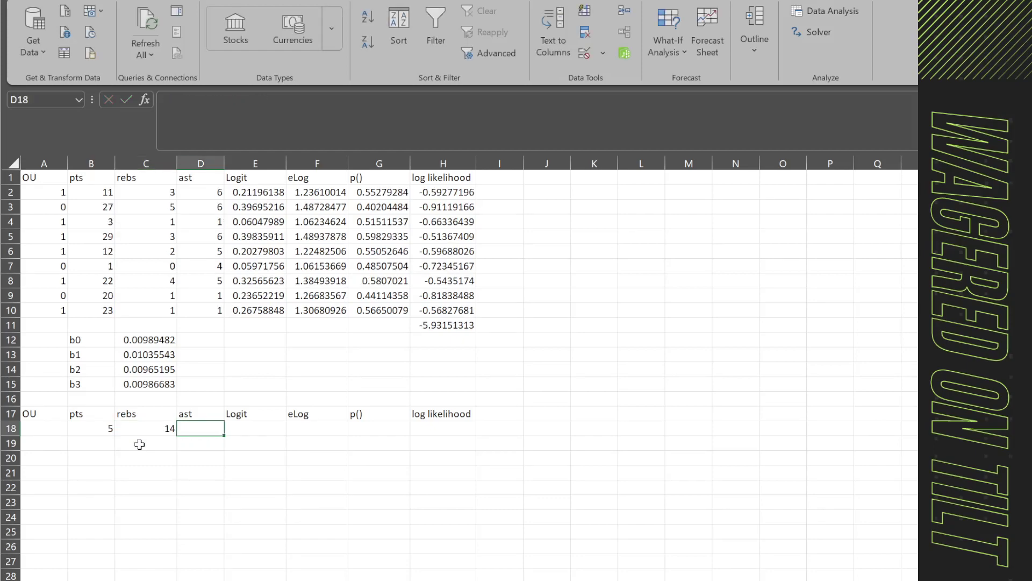
# Step: Enter =RANDBETWEEN(0,8) for ast in D18 and =RANDBETWEEN(0,1) for OU in A18
pyautogui.write('=')
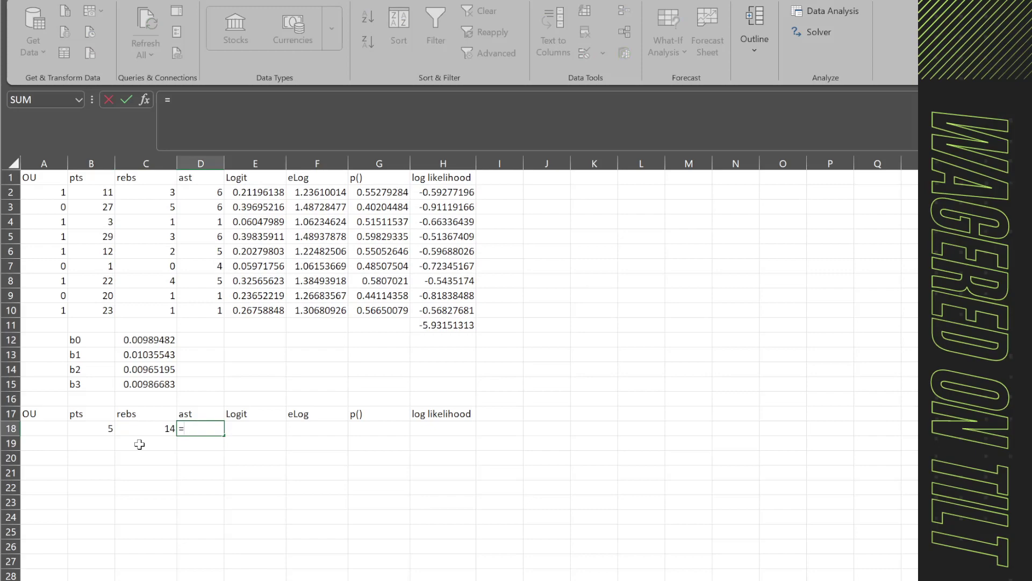
pyautogui.write('randb')
pyautogui.press('Tab')
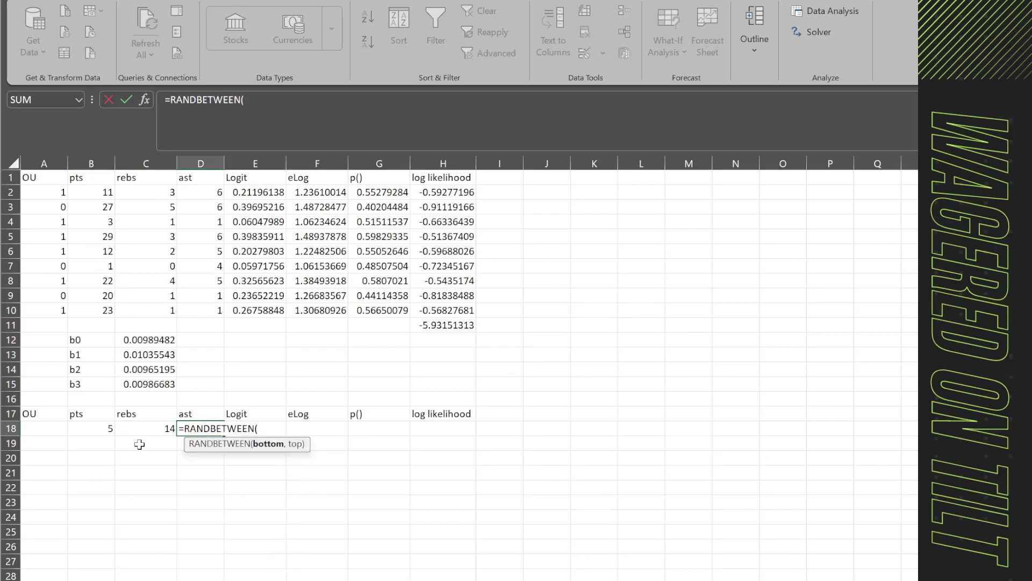
pyautogui.write('m,')
pyautogui.press('BackSpace')
pyautogui.press('BackSpace')
pyautogui.write(',8')
pyautogui.hotkey('ctrl', 'Return')
pyautogui.press('Home')
pyautogui.write('=')
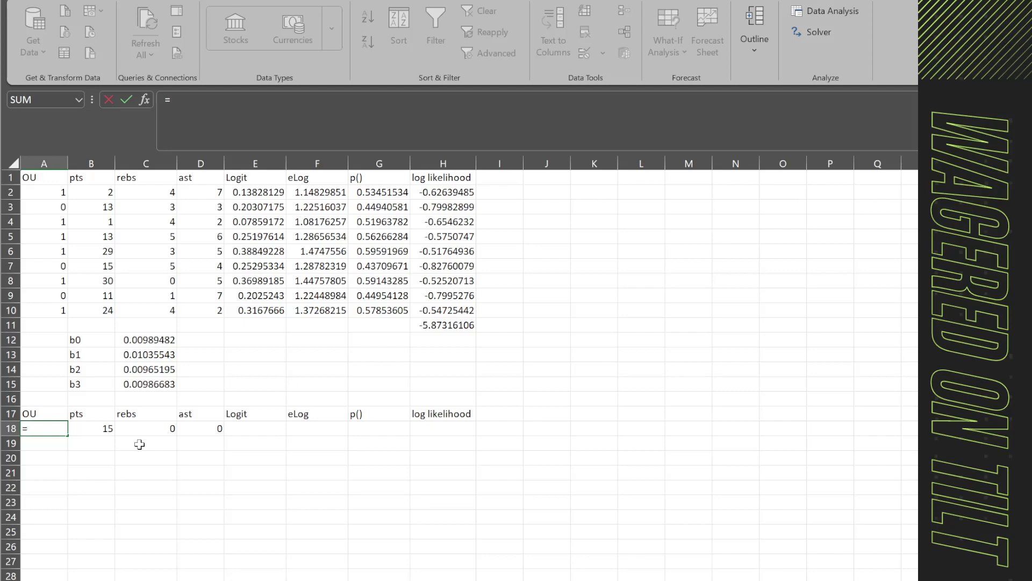
pyautogui.write('randbe')
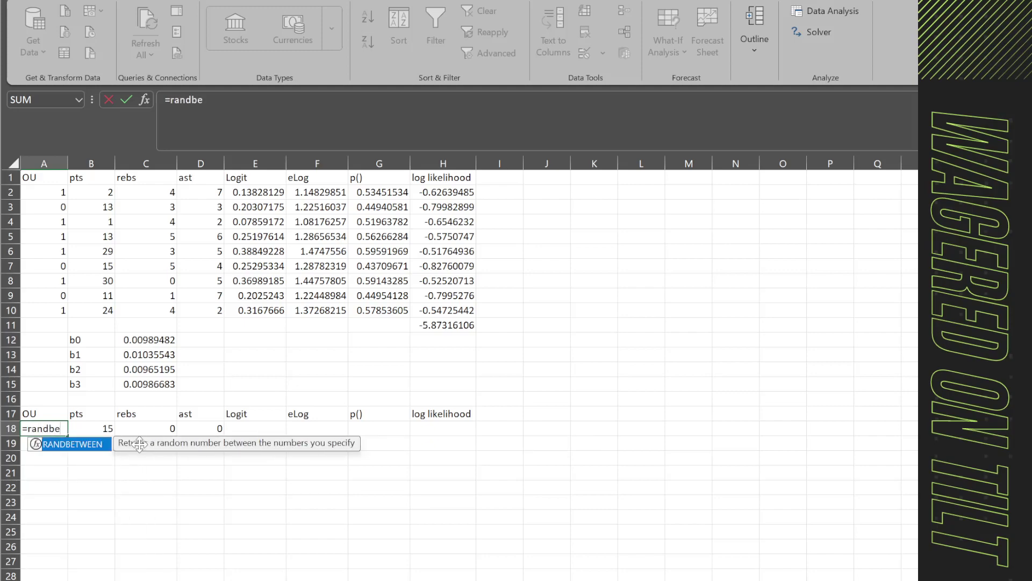
pyautogui.press('Tab')
pyautogui.write('0')
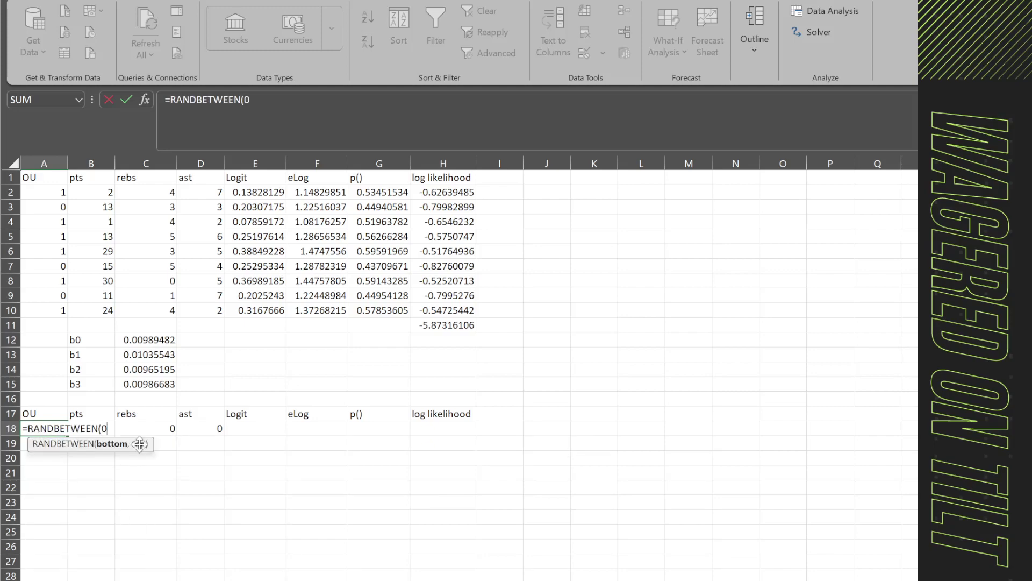
pyautogui.write(',1)')
pyautogui.press('Return')
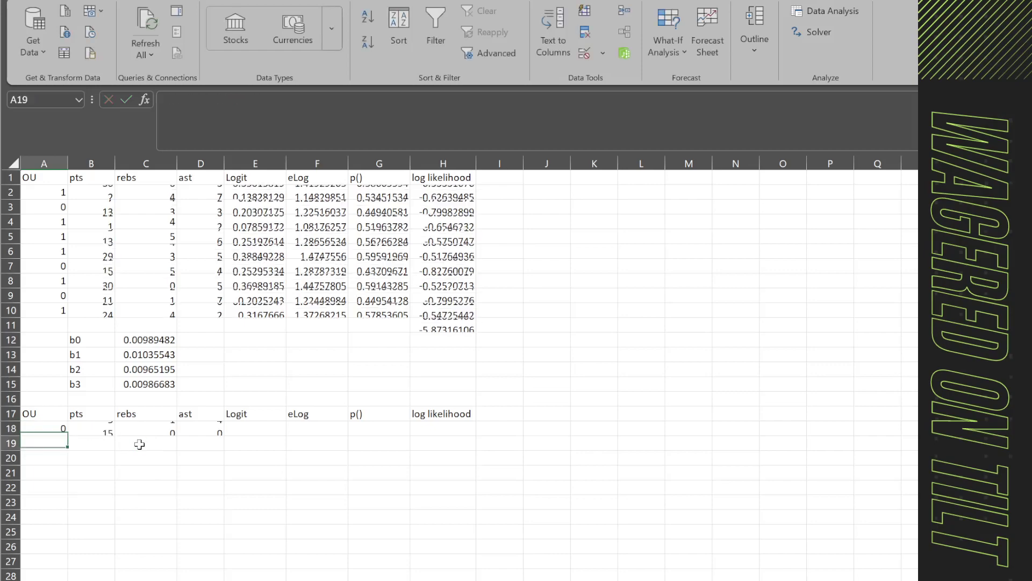
# Step: Fill the A18:D18 RANDBETWEEN formulas down through row 26 and recalculate
pyautogui.press('Up')
pyautogui.hotkey('shift', 'Right')
pyautogui.hotkey('shift', 'Right')
pyautogui.hotkey('shift', 'Right')
pyautogui.hotkey('ctrl', 'c')
pyautogui.moveTo(43, 428); pyautogui.dragTo(47, 556)
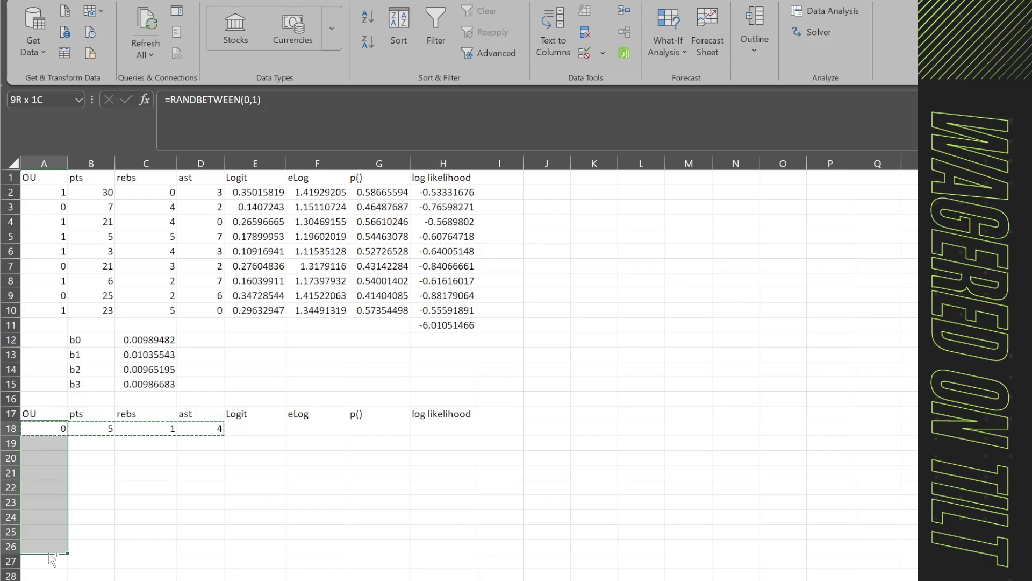
pyautogui.hotkey('ctrl', 'v')
pyautogui.click(230, 471)
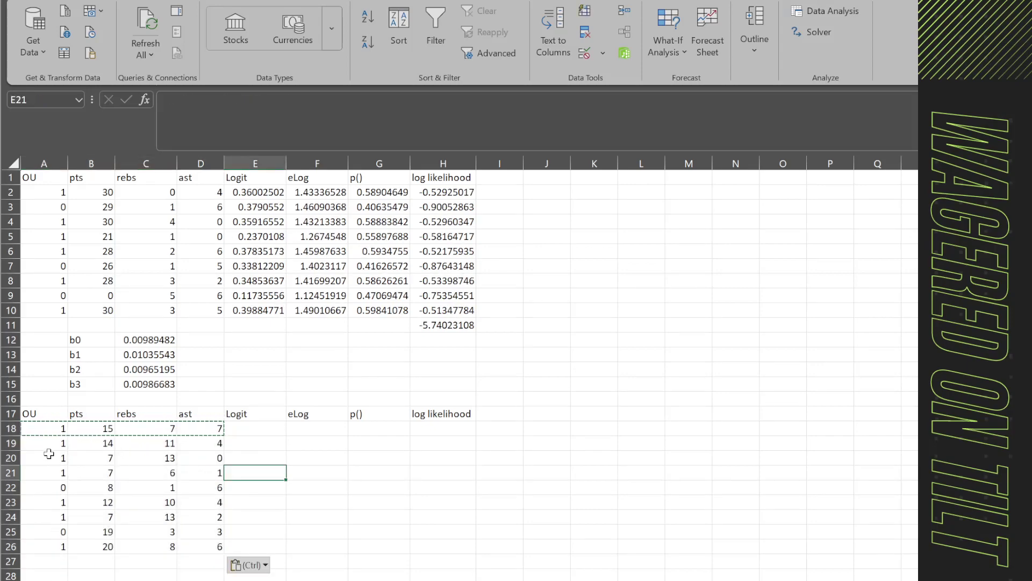
pyautogui.click(40, 427)
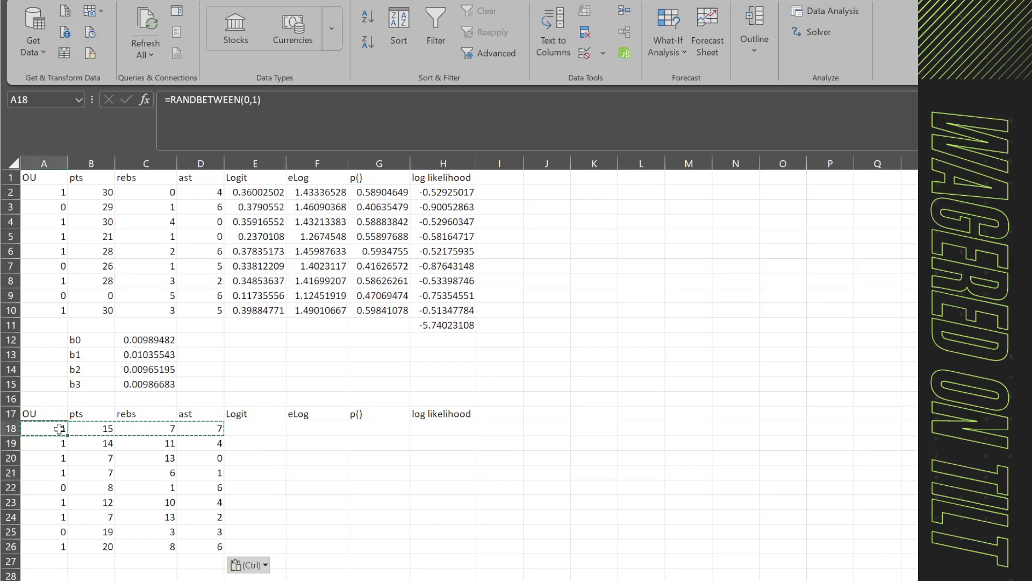
pyautogui.hotkey('ctrl', 'shift', 'Right')
pyautogui.press('F9')
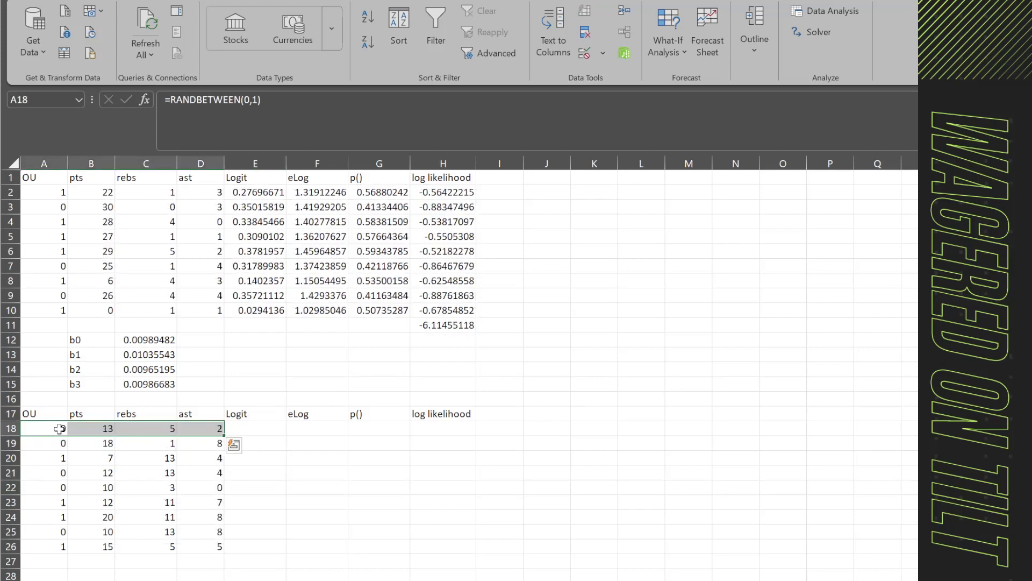
# Step: Review the OU, pts, rebs and ast test values in rows 18–26
pyautogui.moveTo(51, 414); pyautogui.dragTo(48, 546)
pyautogui.moveTo(85, 414); pyautogui.dragTo(201, 553)
pyautogui.moveTo(47, 410); pyautogui.dragTo(63, 576)
pyautogui.click(201, 580)
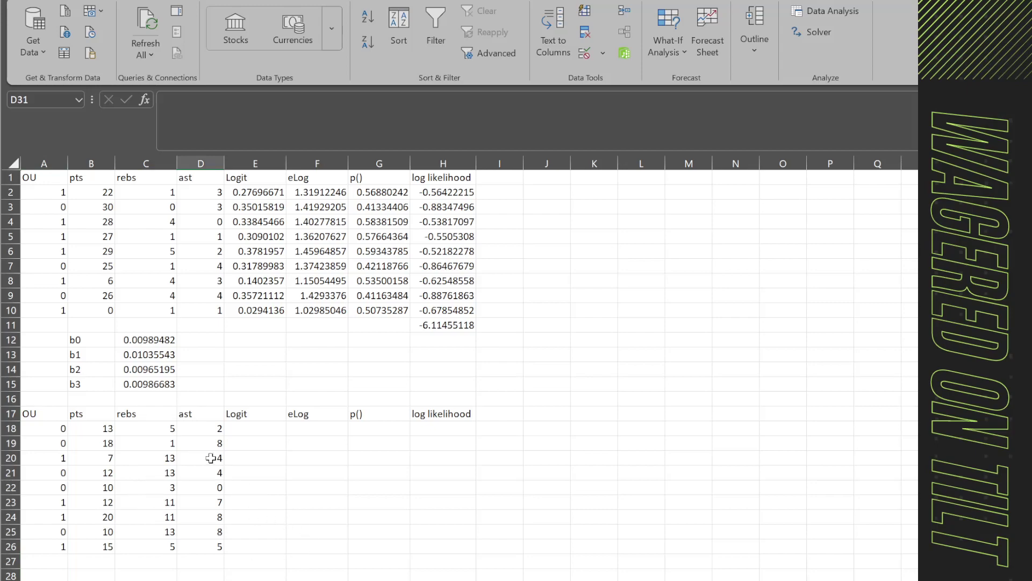
pyautogui.moveTo(197, 430); pyautogui.dragTo(103, 540)
pyautogui.click(255, 502)
pyautogui.scroll(-1, 268, 491)
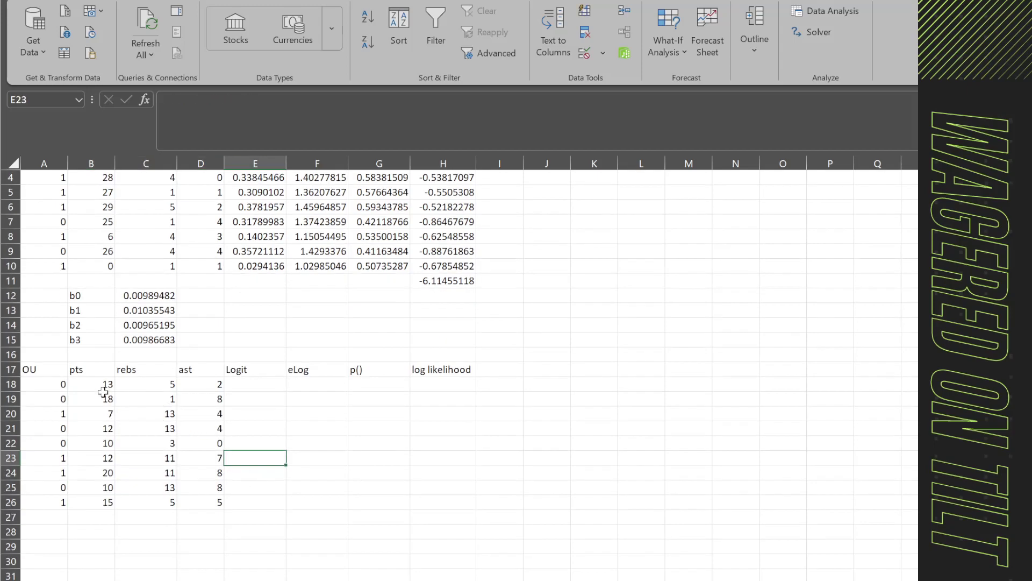
pyautogui.moveTo(92, 385); pyautogui.dragTo(201, 499)
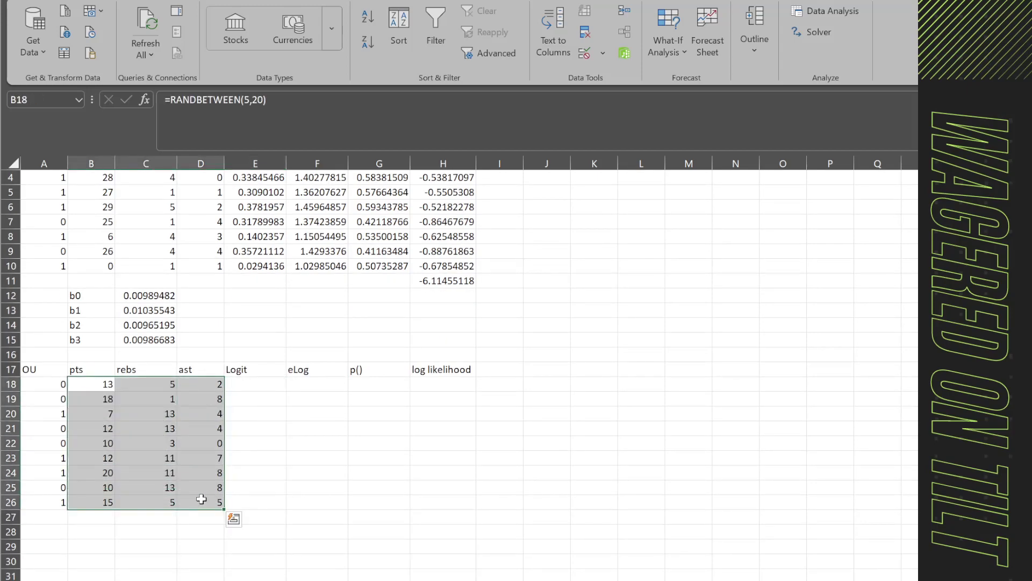
pyautogui.click(220, 547)
pyautogui.moveTo(88, 390); pyautogui.dragTo(218, 505)
pyautogui.click(95, 520)
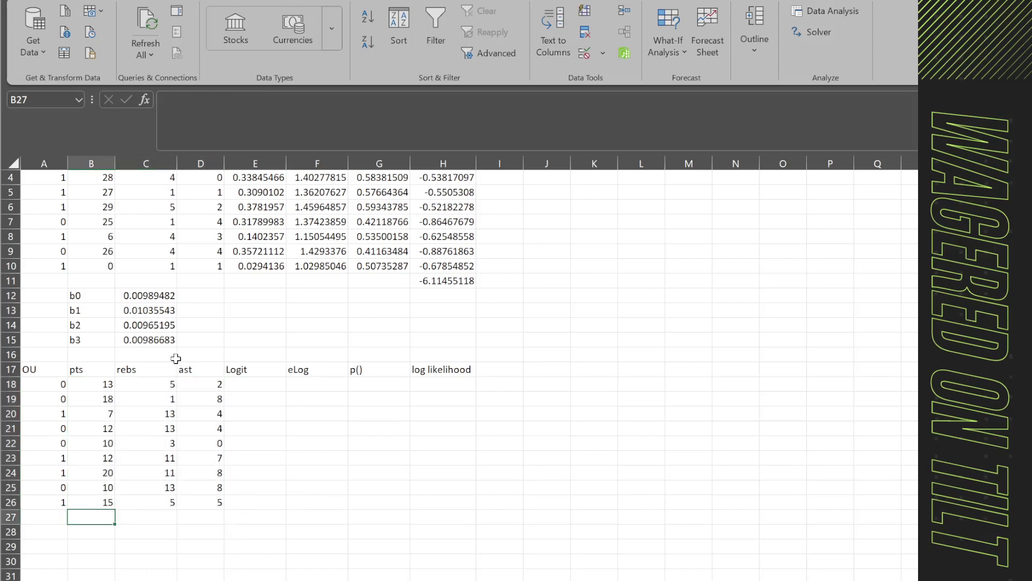
pyautogui.scroll(1, 276, 293)
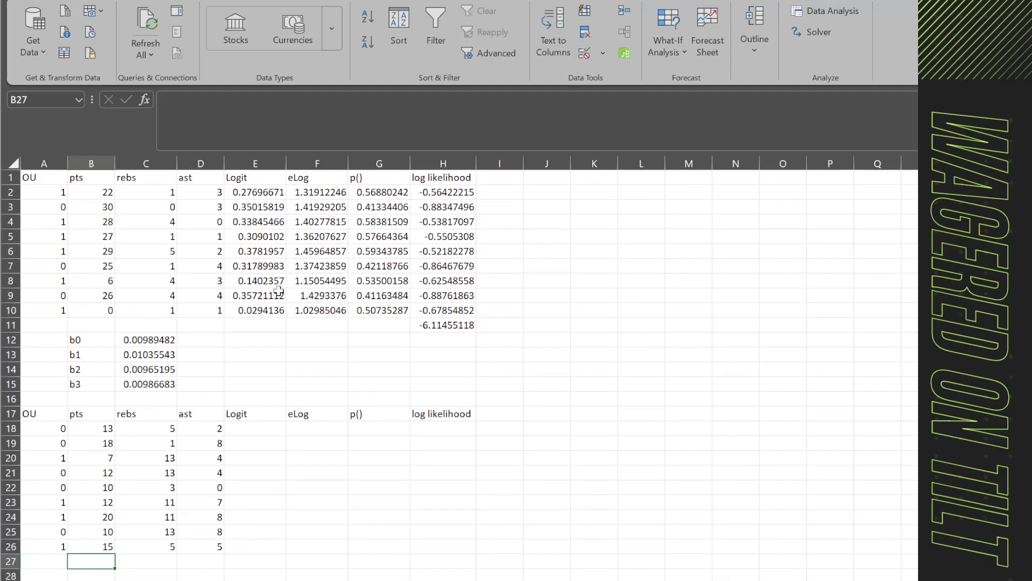
pyautogui.moveTo(442, 414); pyautogui.dragTo(40, 418)
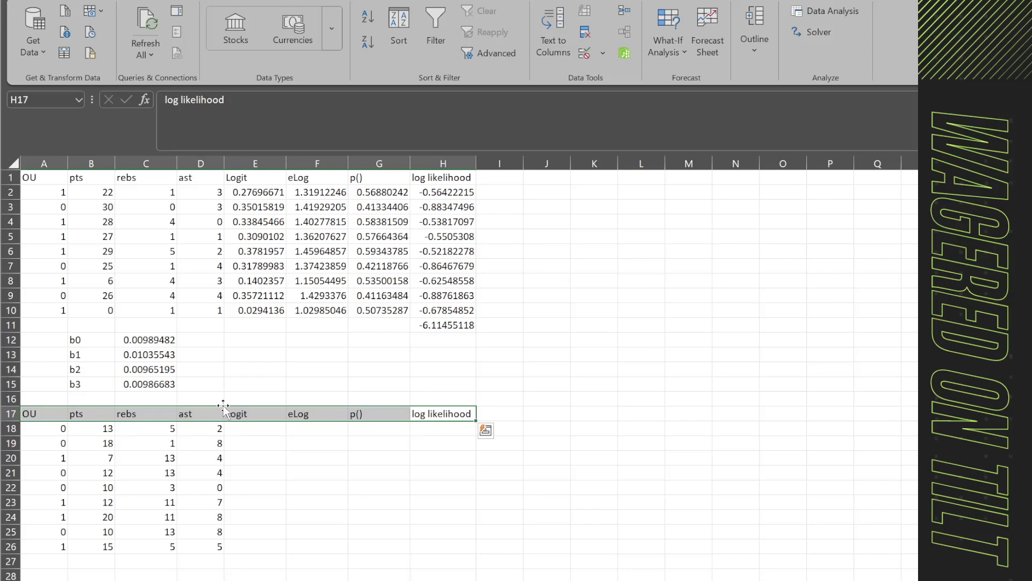
pyautogui.click(265, 430)
pyautogui.click(299, 426)
pyautogui.click(370, 427)
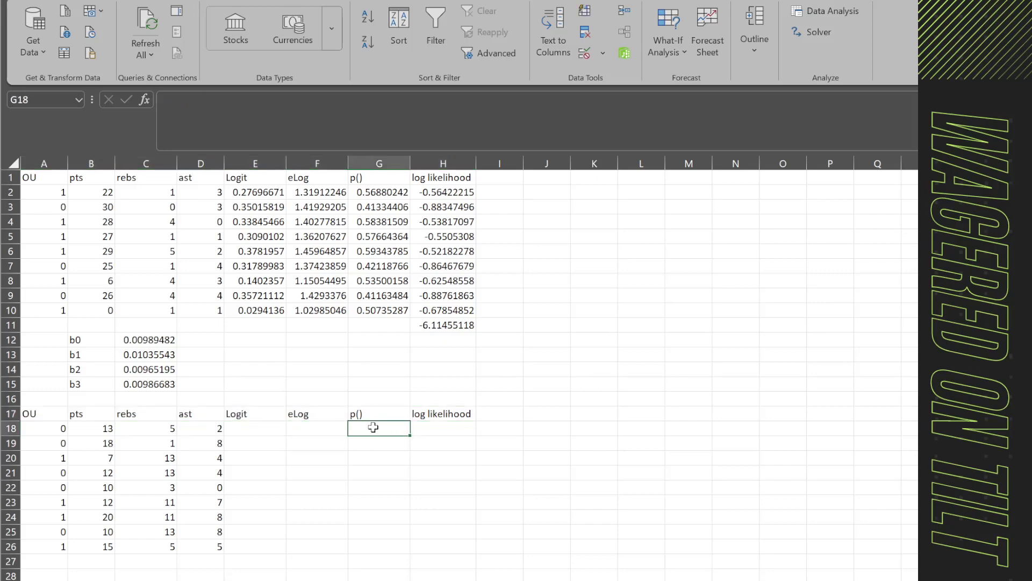
pyautogui.click(422, 434)
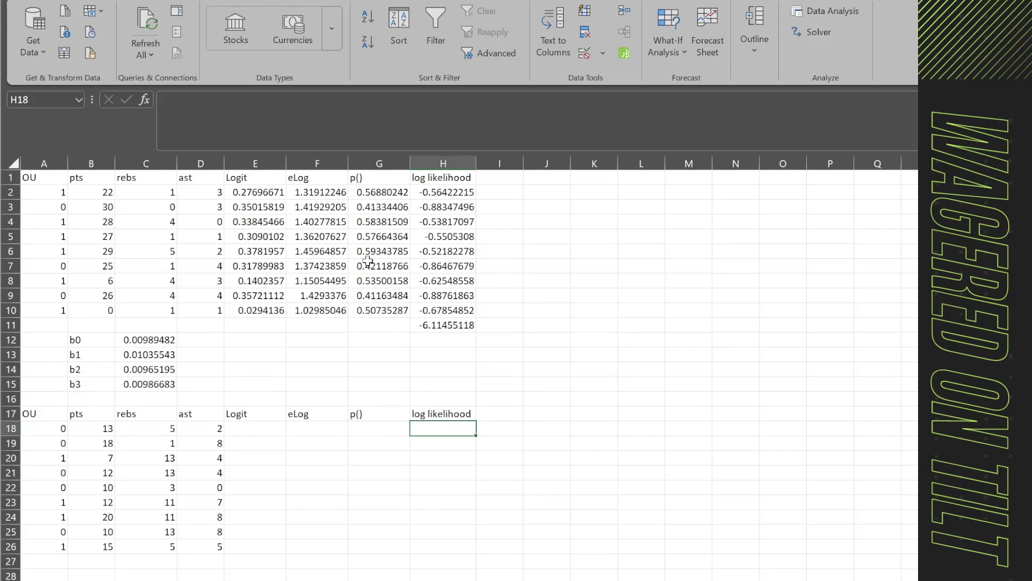
pyautogui.click(282, 192)
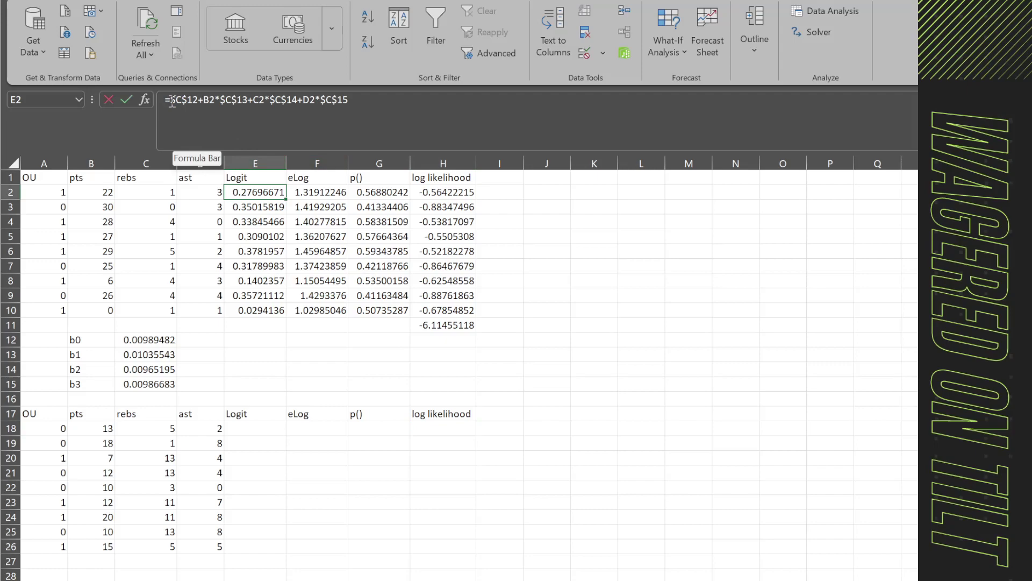
pyautogui.moveTo(172, 100); pyautogui.dragTo(506, 215)
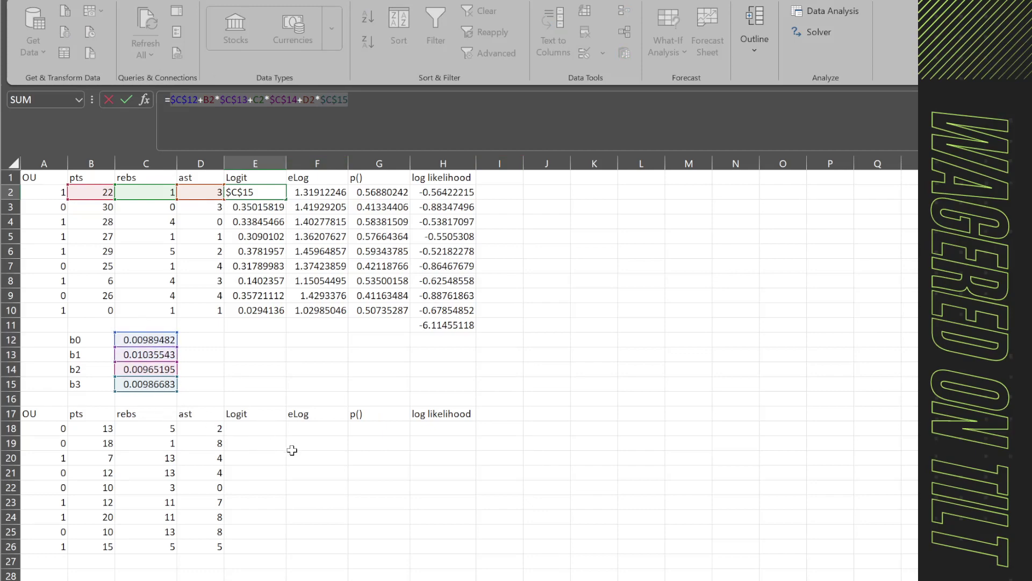
pyautogui.press('Tab')
pyautogui.scroll(-2, 111, 429)
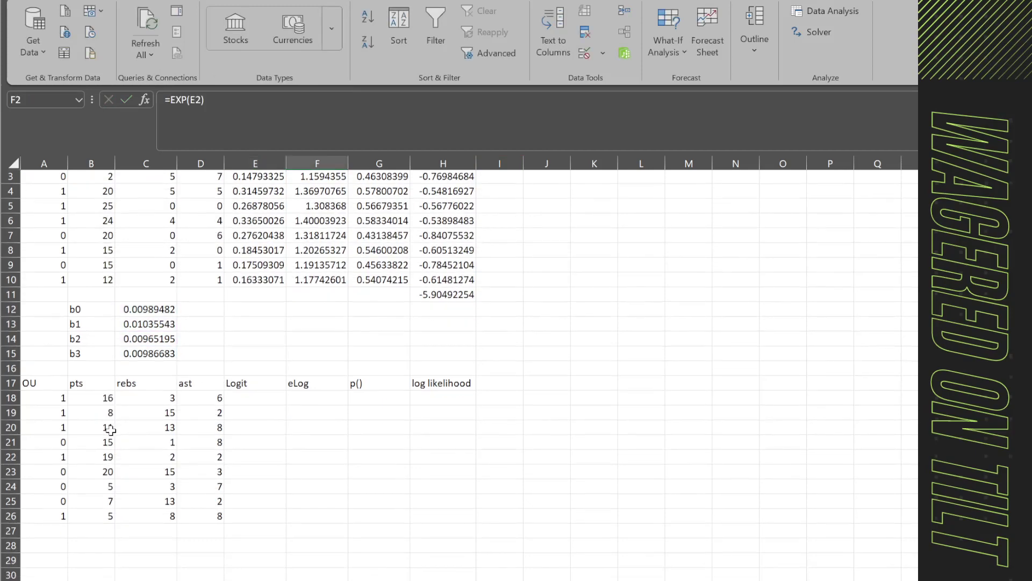
pyautogui.moveTo(92, 251); pyautogui.dragTo(93, 295)
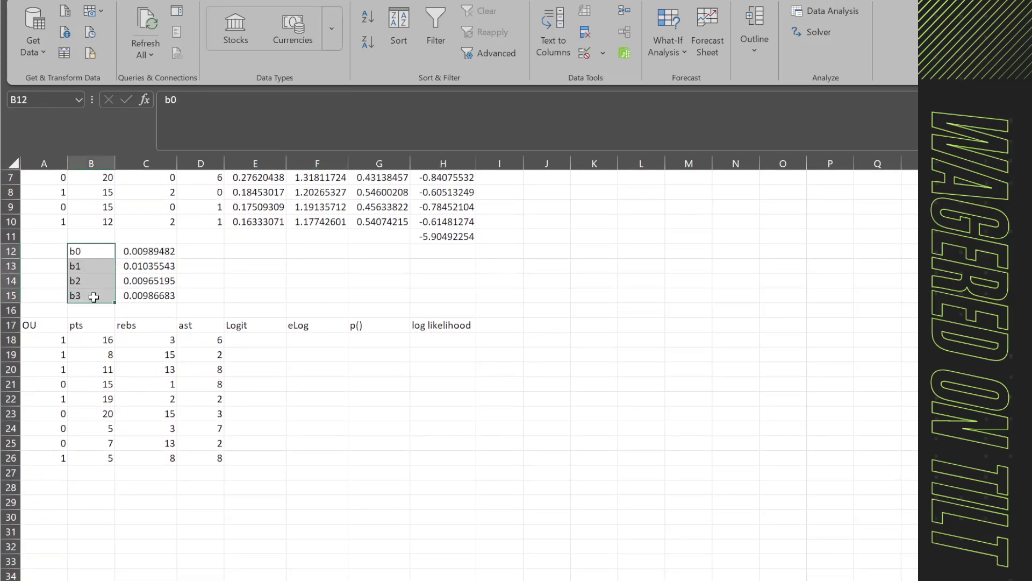
pyautogui.hotkey('ctrl', 'c')
# Step: Paste the b0–b3 labels into B29:B32 beside 0.001 values in C29:C32
pyautogui.click(91, 502)
pyautogui.hotkey('ctrl', 'v')
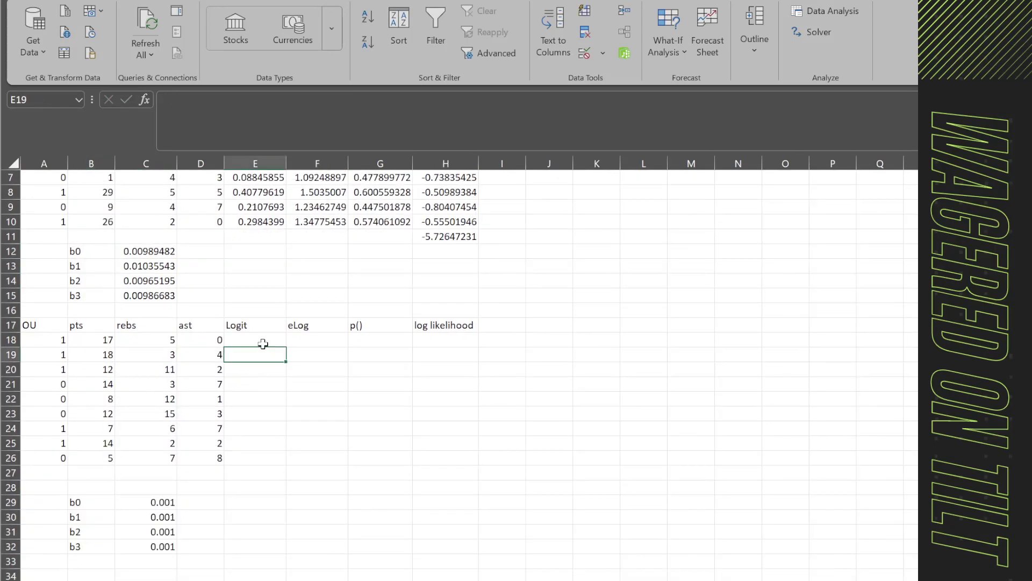
pyautogui.moveTo(146, 499); pyautogui.dragTo(160, 576)
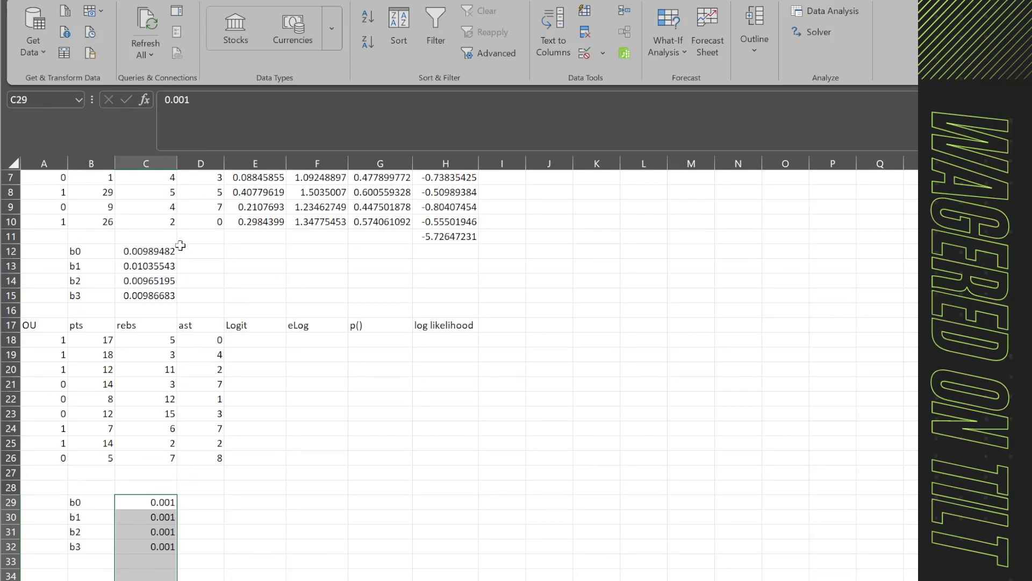
# Step: Inspect E10's Logit formula, then begin a new formula in E18
pyautogui.click(234, 215)
pyautogui.click(164, 107)
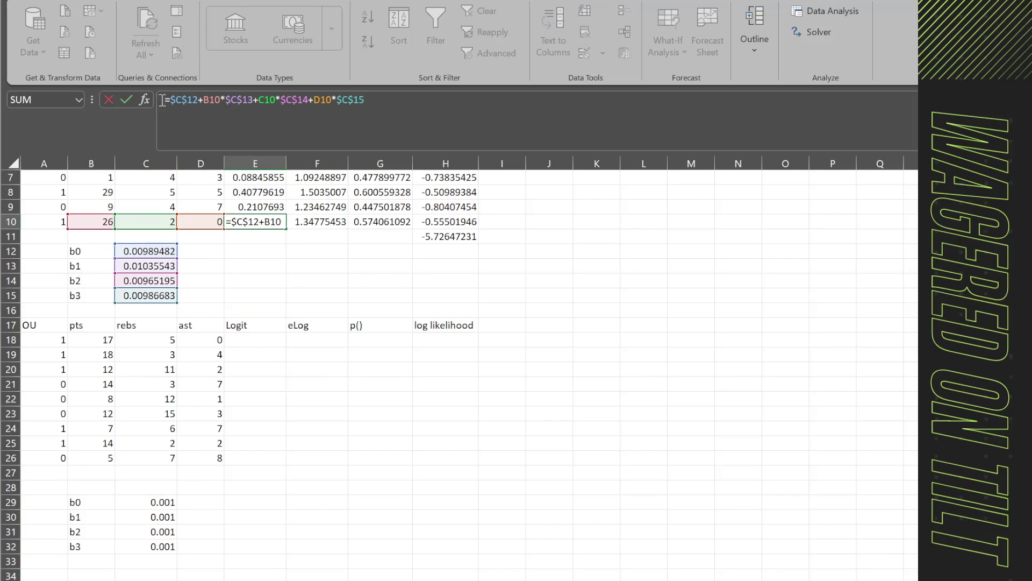
pyautogui.moveTo(164, 101); pyautogui.dragTo(479, 102)
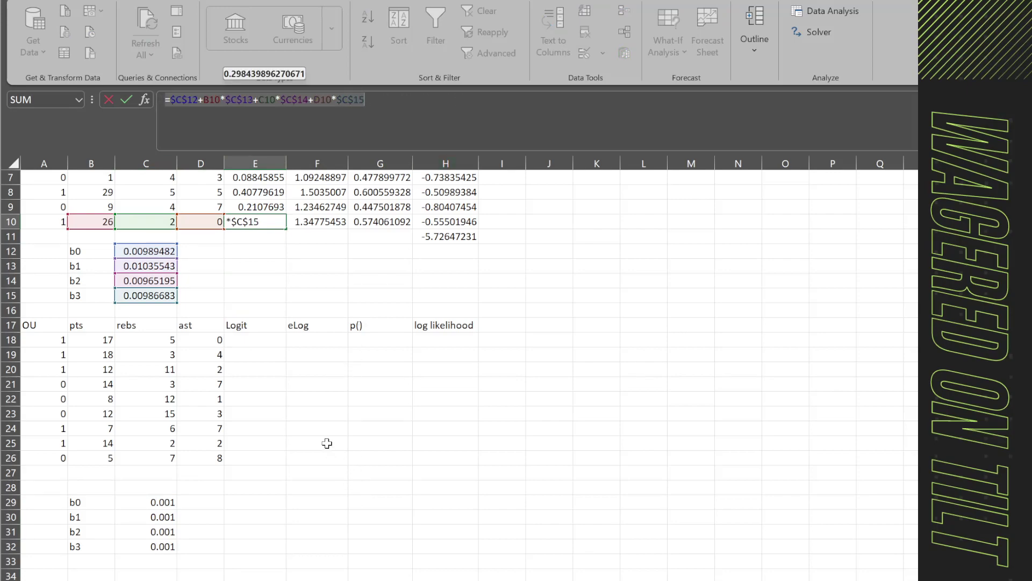
pyautogui.press('Escape')
pyautogui.click(270, 348)
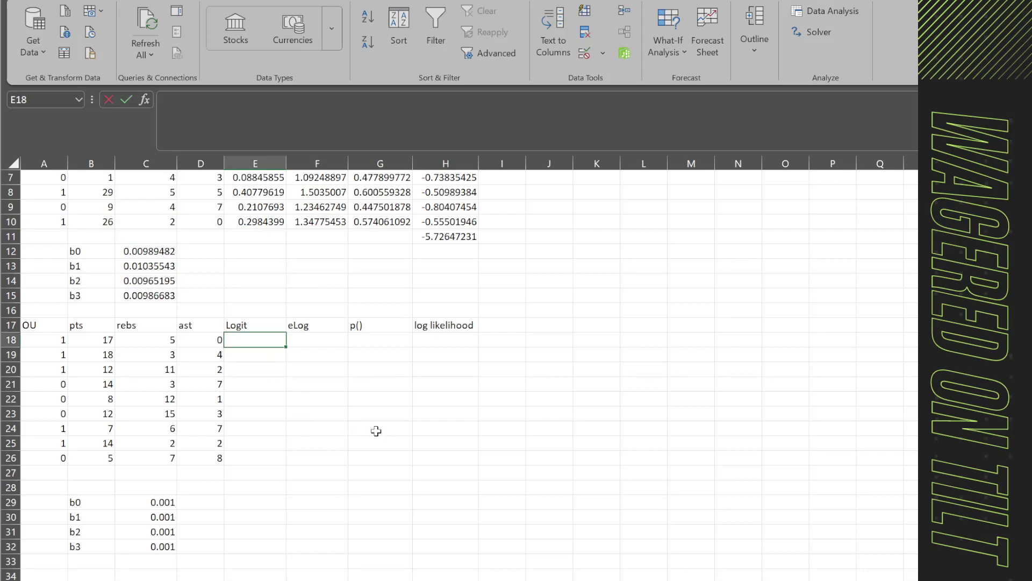
pyautogui.write('=')
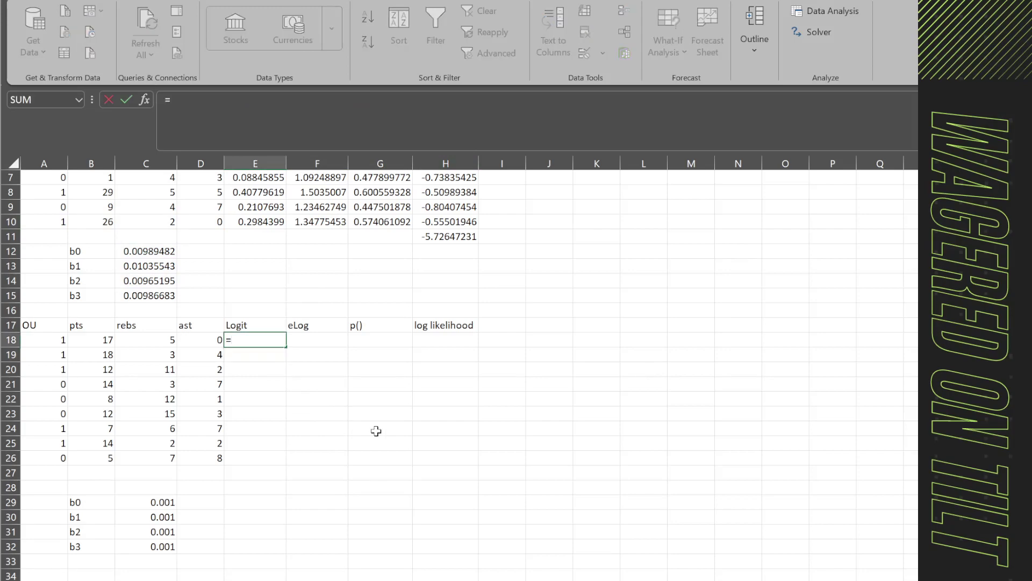
# Step: Enter the Logit formula =$C$29+$C$30*B18+$C$31*C18+$C$32*D18 in E18
pyautogui.click(160, 502)
pyautogui.click(175, 100)
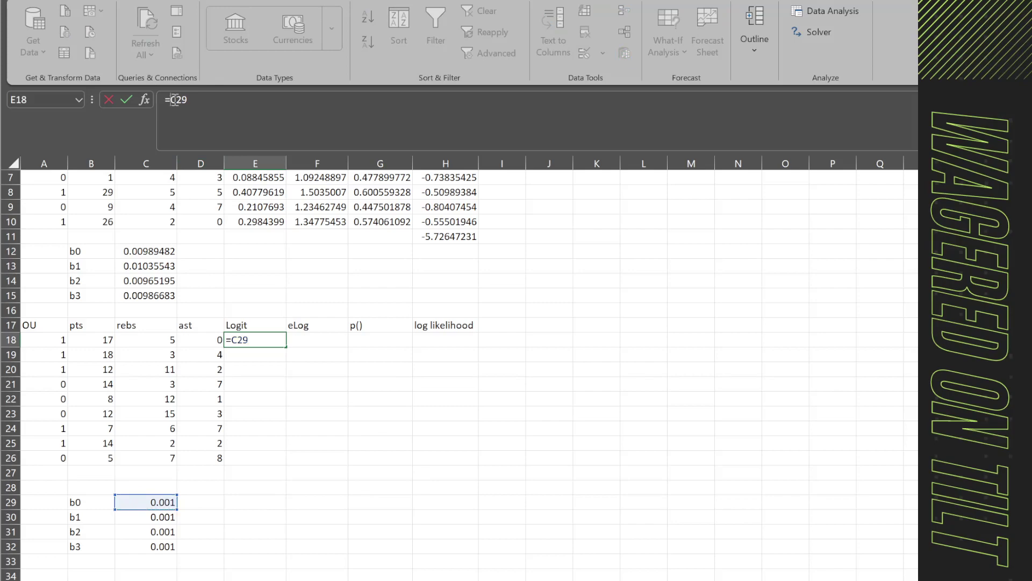
pyautogui.write('$')
pyautogui.press('Right')
pyautogui.write('$')
pyautogui.click(171, 516)
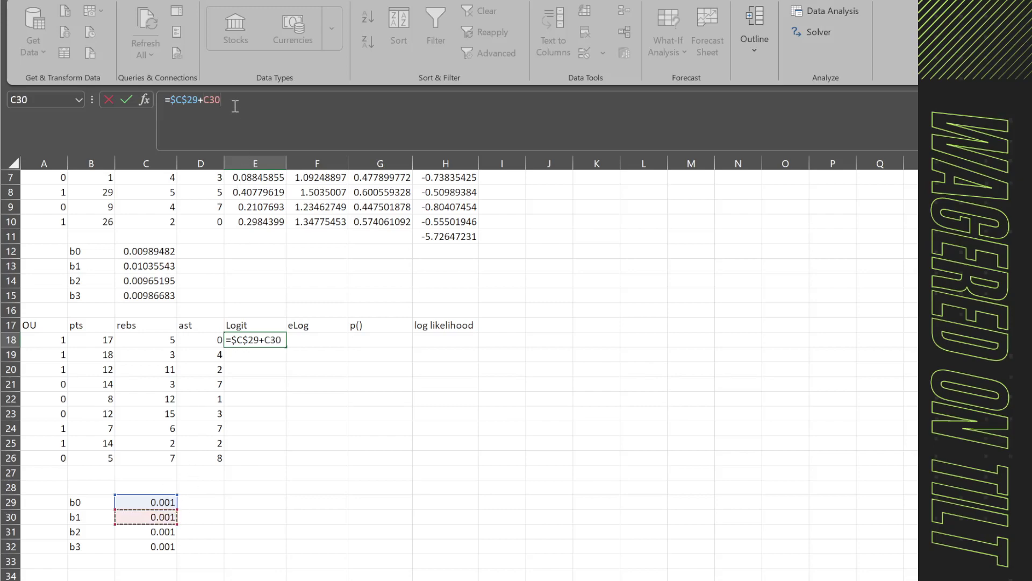
pyautogui.click(204, 100)
pyautogui.write('$')
pyautogui.press('Right')
pyautogui.write('$30')
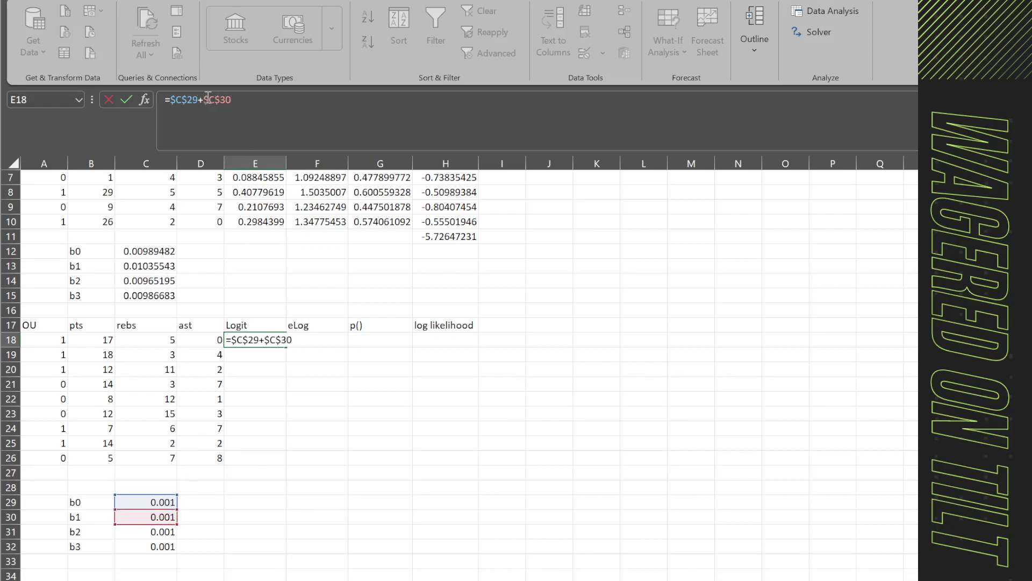
pyautogui.write('*')
pyautogui.click(108, 340)
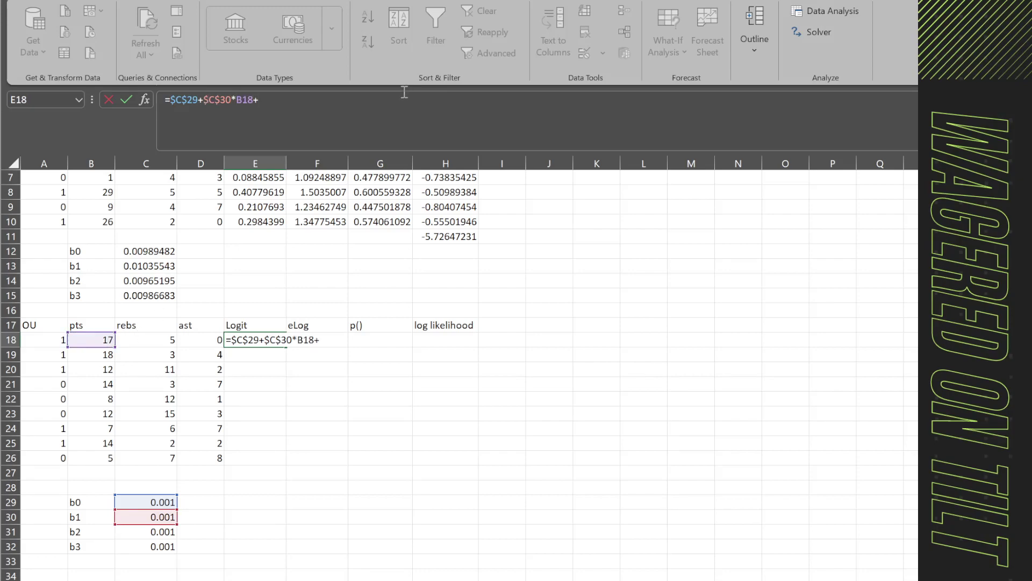
pyautogui.write('+$C$31')
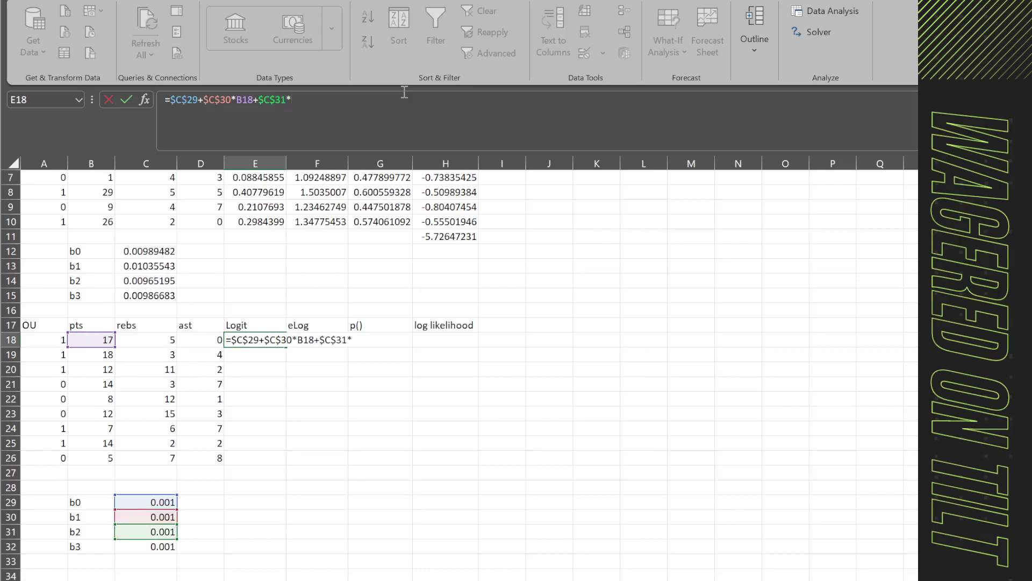
pyautogui.write('*C18+$C')
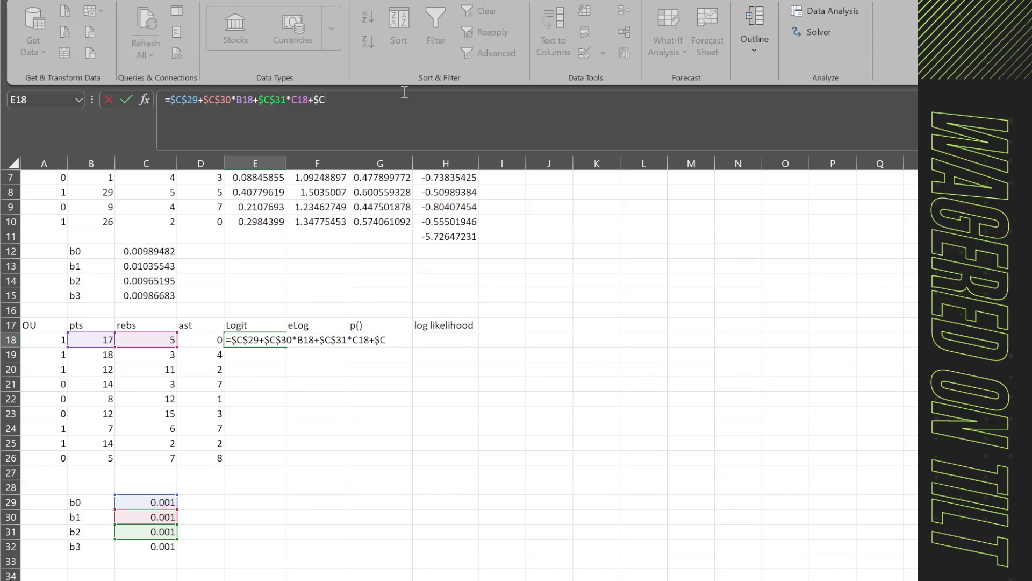
pyautogui.write('$32')
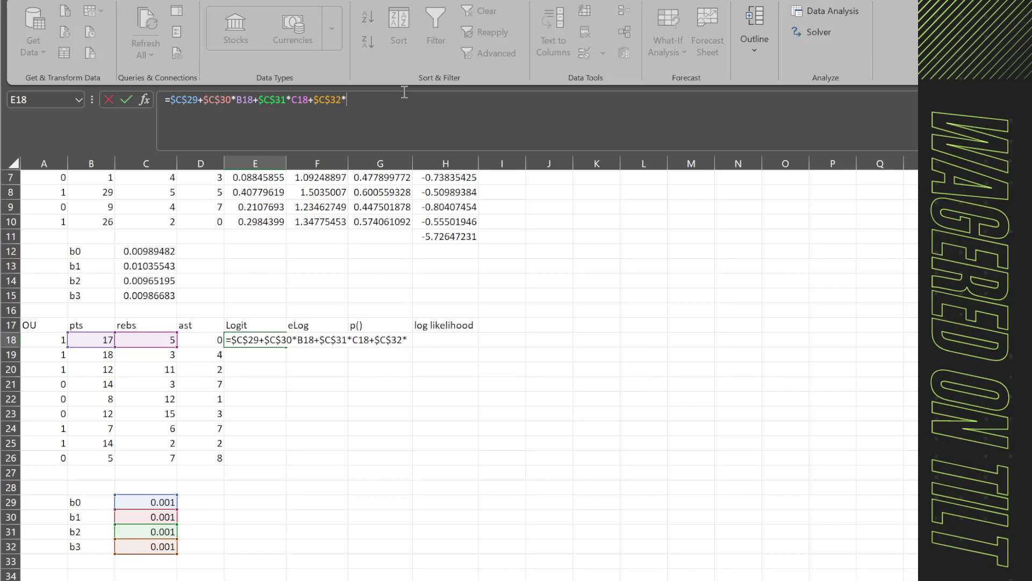
pyautogui.write('*D')
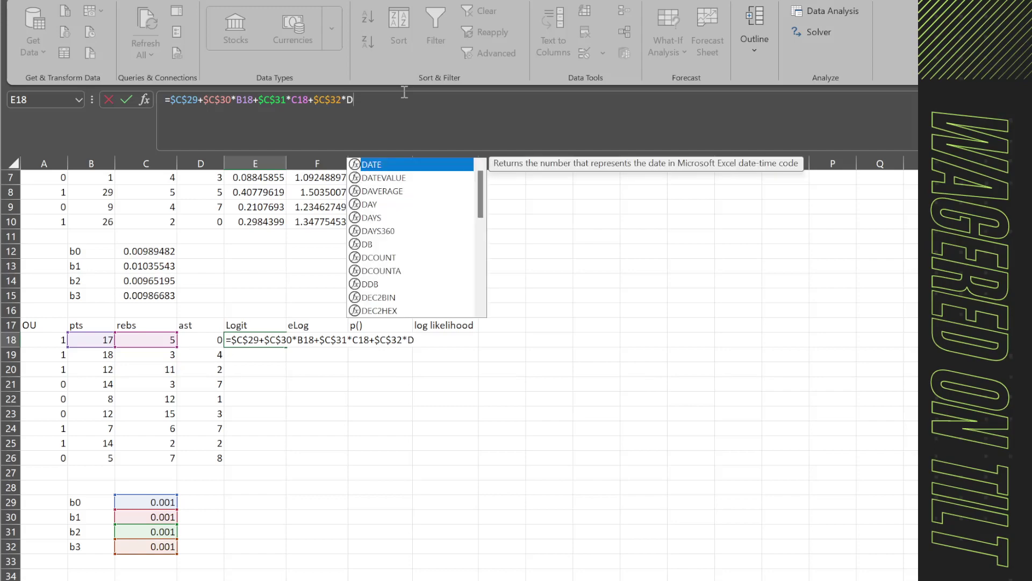
pyautogui.write('18')
pyautogui.press('Return')
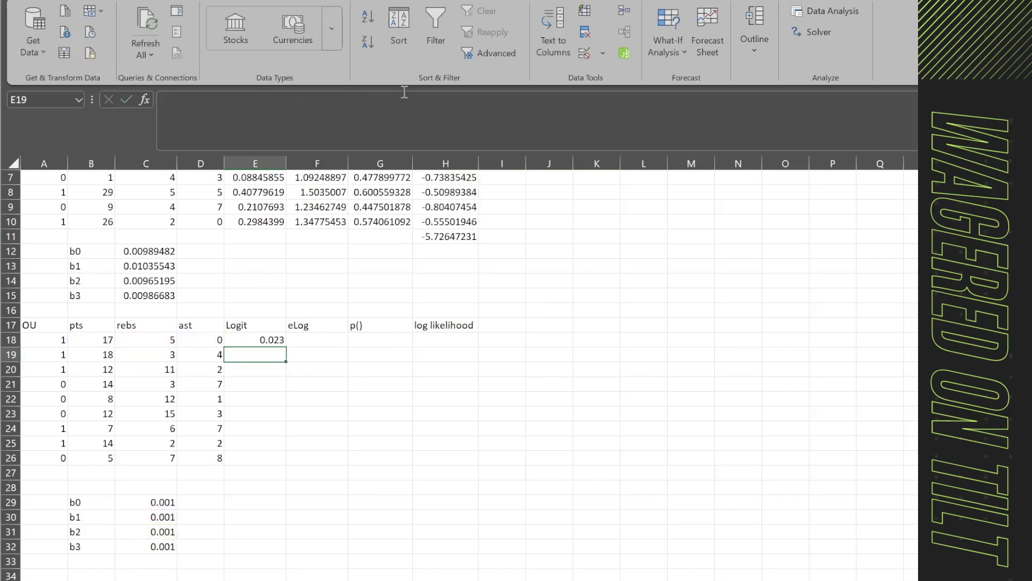
# Step: Fill the Logit formula down to E26 and recalculate the random data
pyautogui.press('Up')
pyautogui.hotkey('ctrl', 'c')
pyautogui.press('Left')
pyautogui.hotkey('ctrl', 'Down')
pyautogui.press('Right')
pyautogui.hotkey('ctrl', 'shift', 'Up')
pyautogui.hotkey('ctrl', 'v')
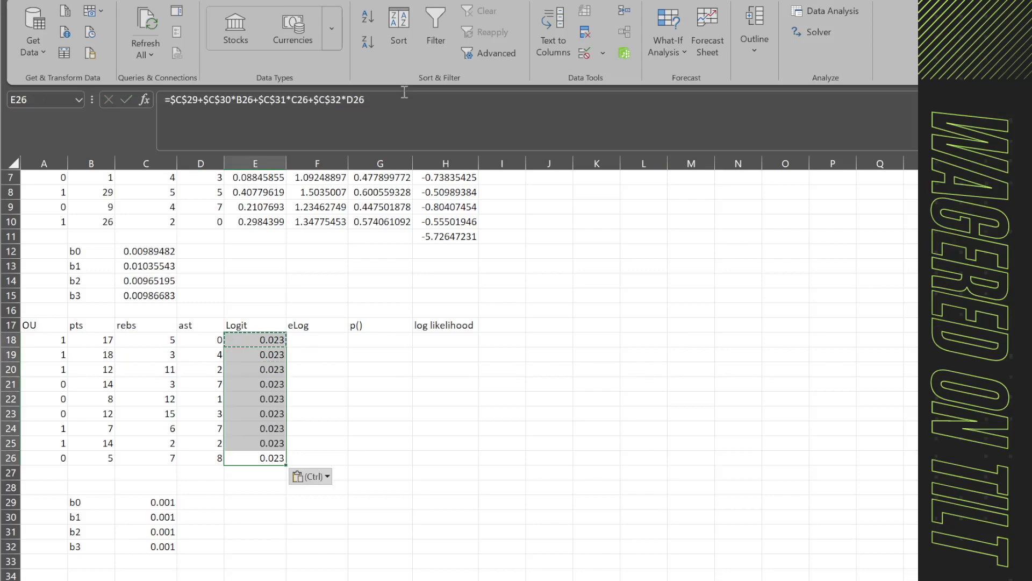
pyautogui.press('Escape')
pyautogui.press('F9')
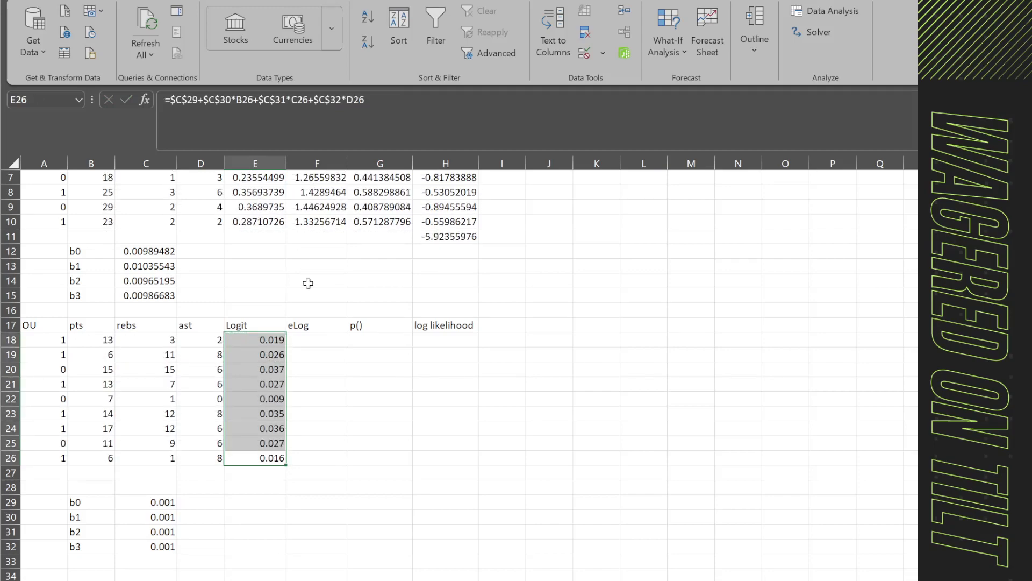
pyautogui.click(302, 344)
# Step: Enter =EXP(E18) in F18, modelled on the F10 eLog formula
pyautogui.click(316, 225)
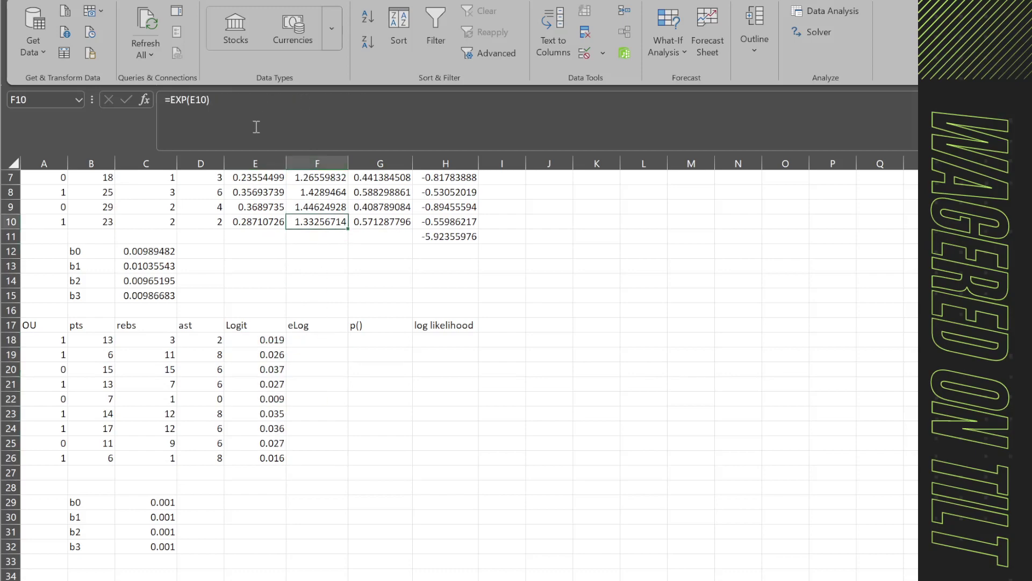
pyautogui.click(302, 339)
pyautogui.write('=Exp')
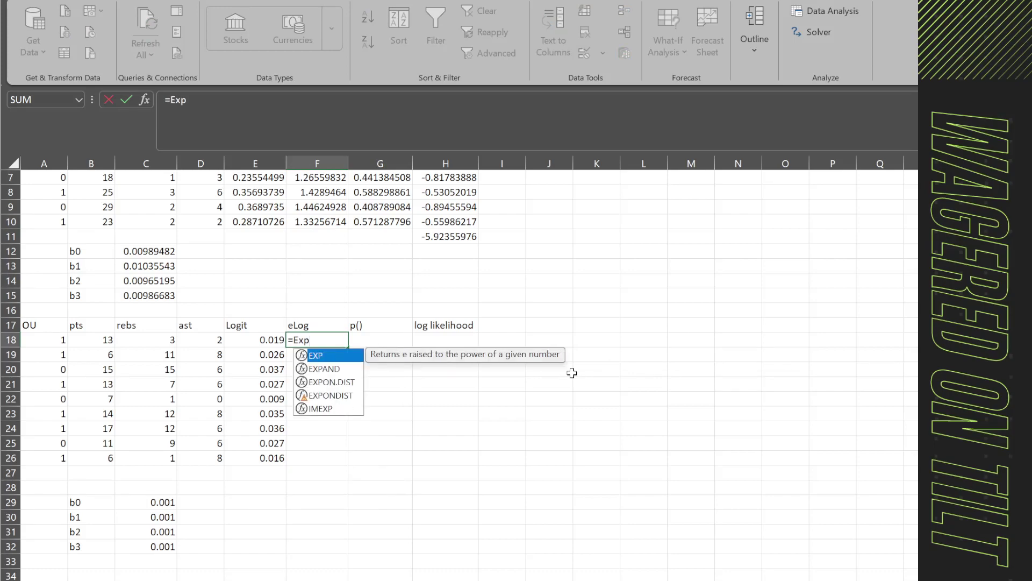
pyautogui.write('(')
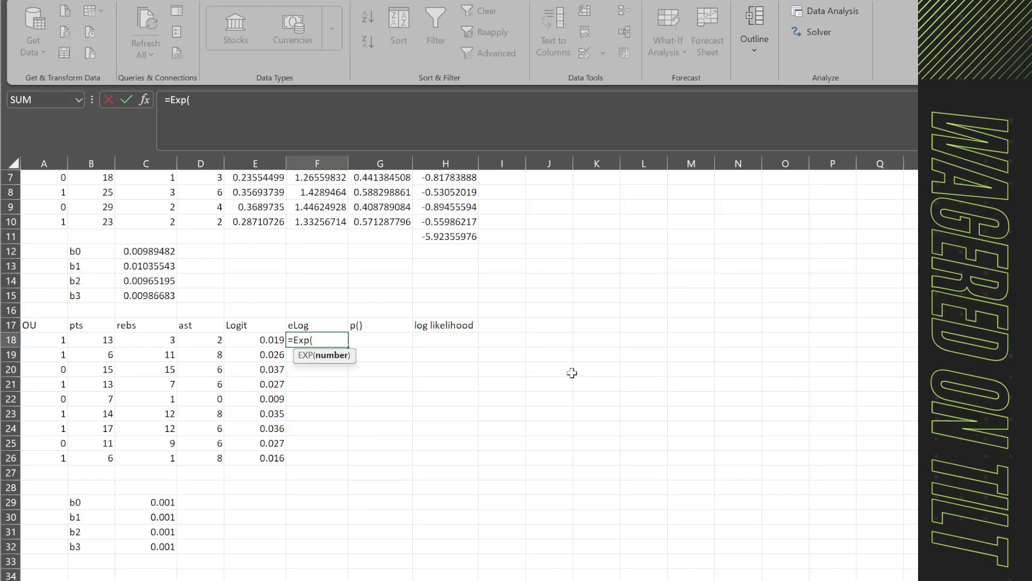
pyautogui.click(266, 338)
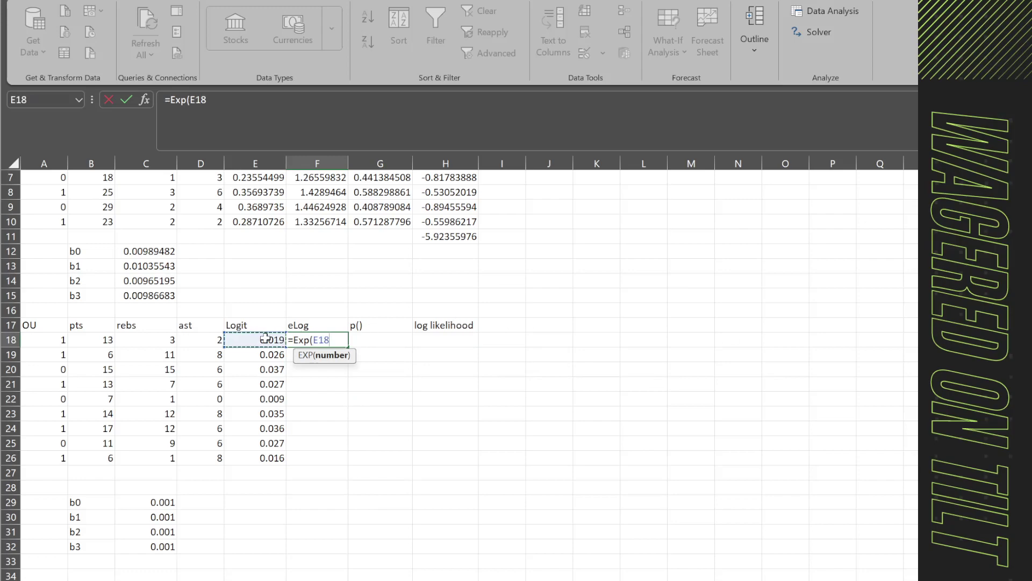
pyautogui.press('Return')
# Step: Fill the eLog formula down to F26 and recalculate
pyautogui.press('Up')
pyautogui.hotkey('ctrl', 'c')
pyautogui.press('Left')
pyautogui.hotkey('ctrl', 'Down')
pyautogui.press('Right')
pyautogui.hotkey('ctrl', 'shift', 'Up')
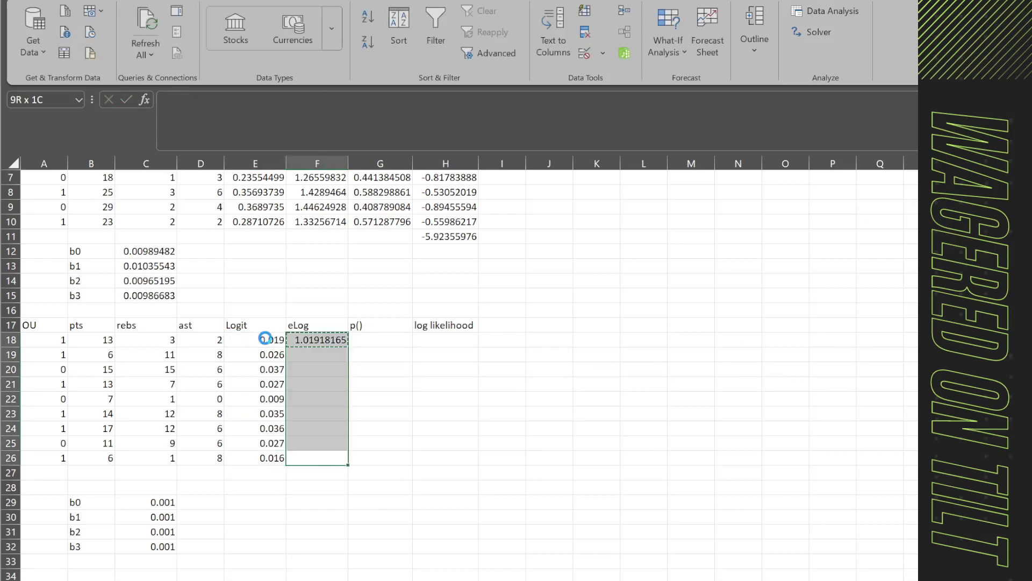
pyautogui.hotkey('ctrl', 'v')
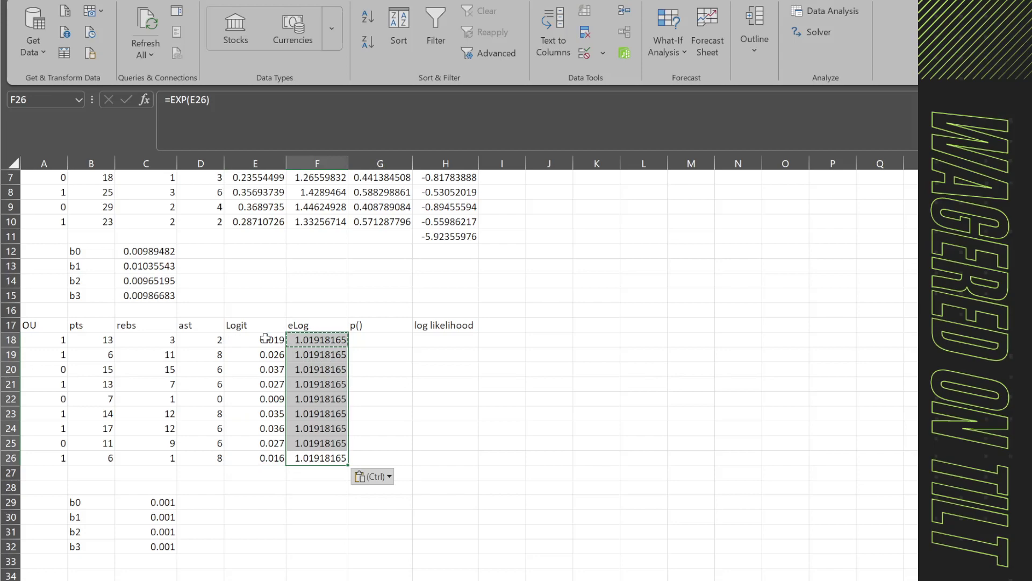
pyautogui.press('F9')
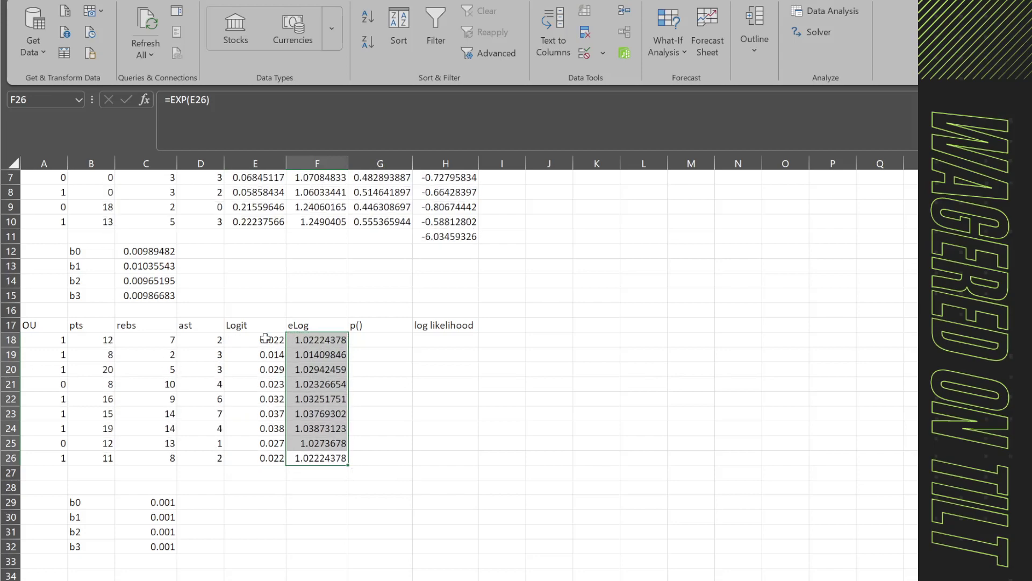
pyautogui.click(386, 339)
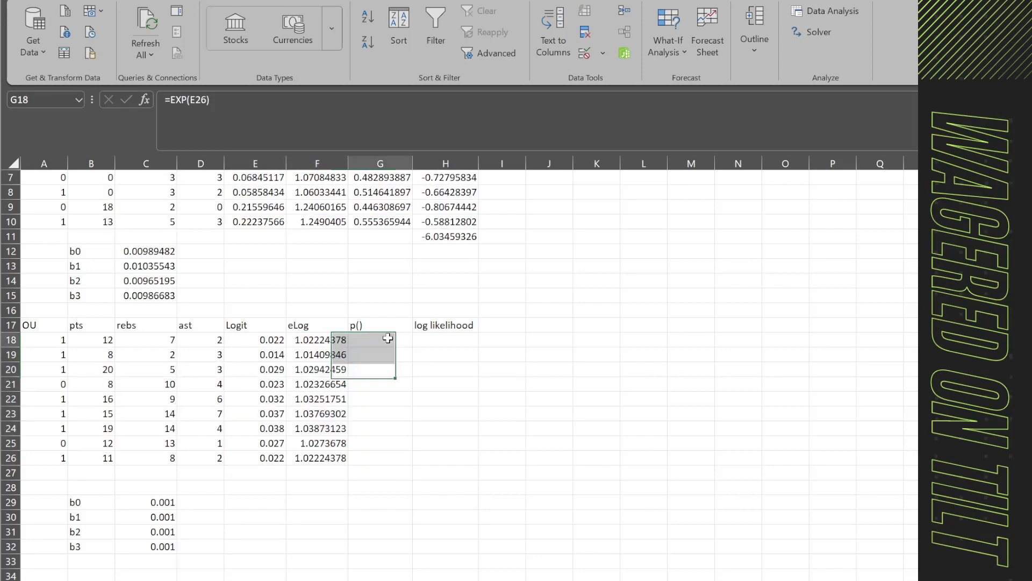
# Step: Copy G10's IF probability formula text into G18 and widen column G
pyautogui.click(366, 224)
pyautogui.moveTo(376, 99); pyautogui.dragTo(179, 100)
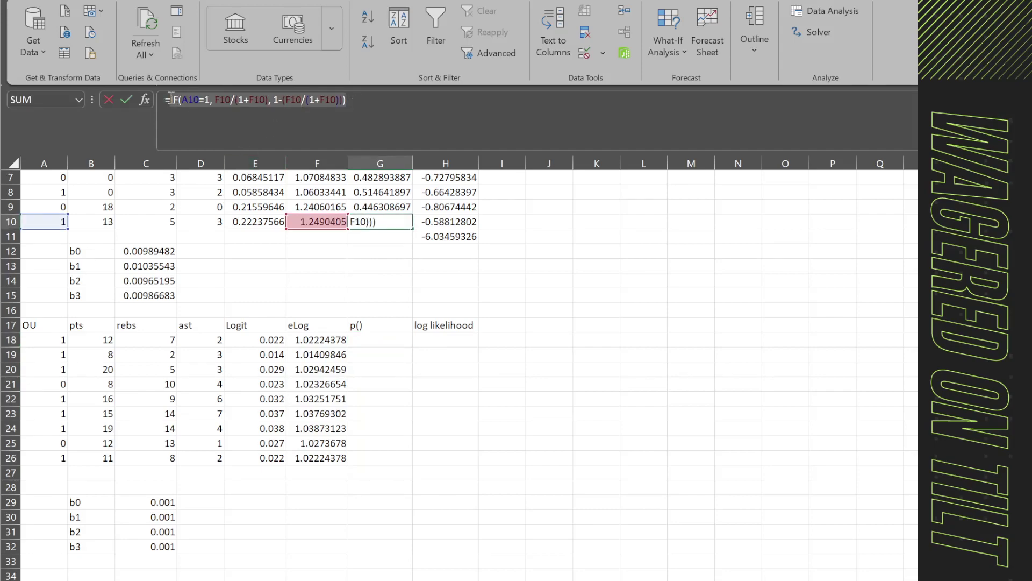
pyautogui.press('Tab')
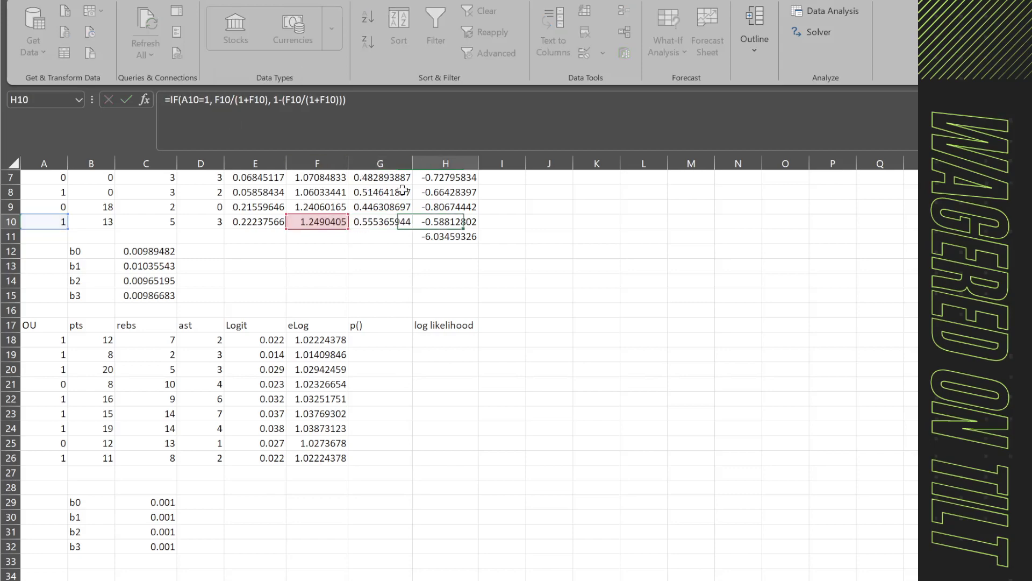
pyautogui.click(391, 340)
pyautogui.hotkey('ctrl', 'v')
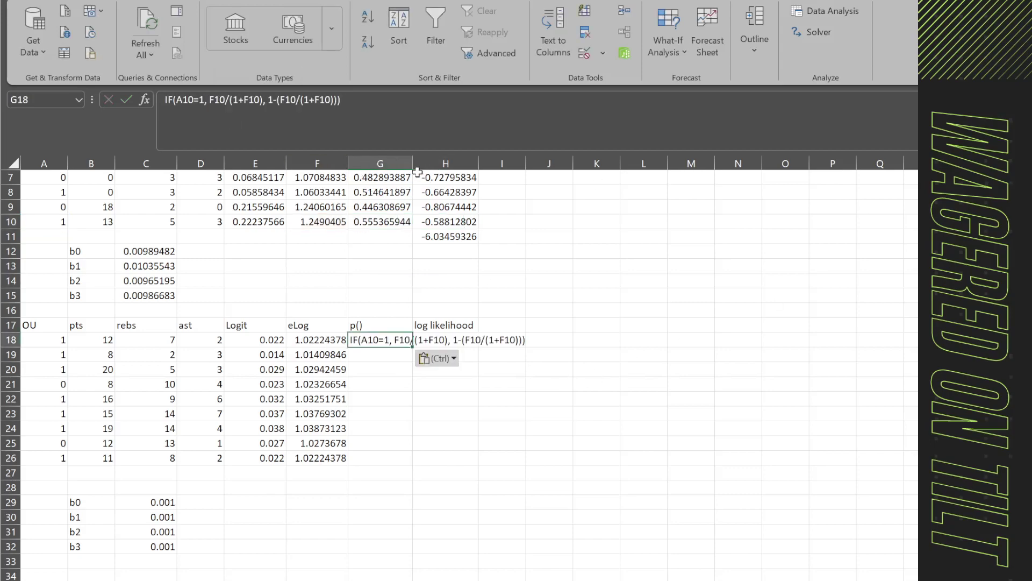
pyautogui.doubleClick(415, 163)
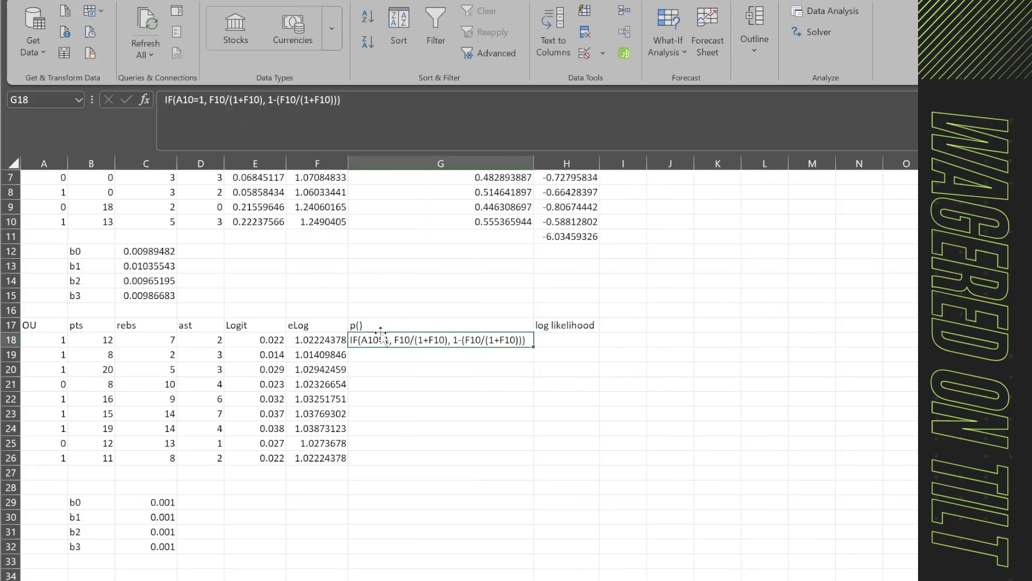
# Step: Change the formula's A10 and F10 references to row 18 and make it calculate
pyautogui.click(188, 104)
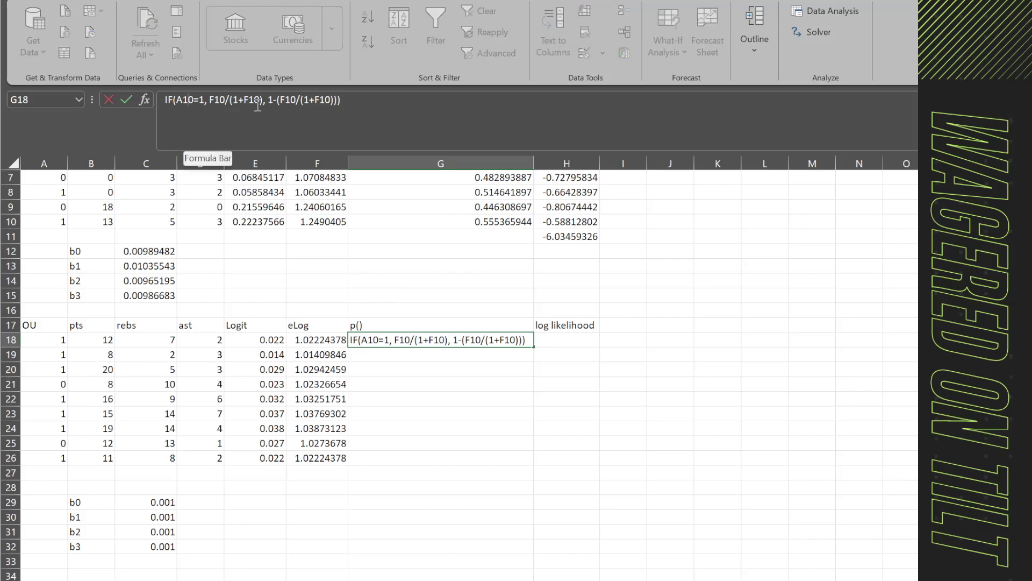
pyautogui.press('BackSpace')
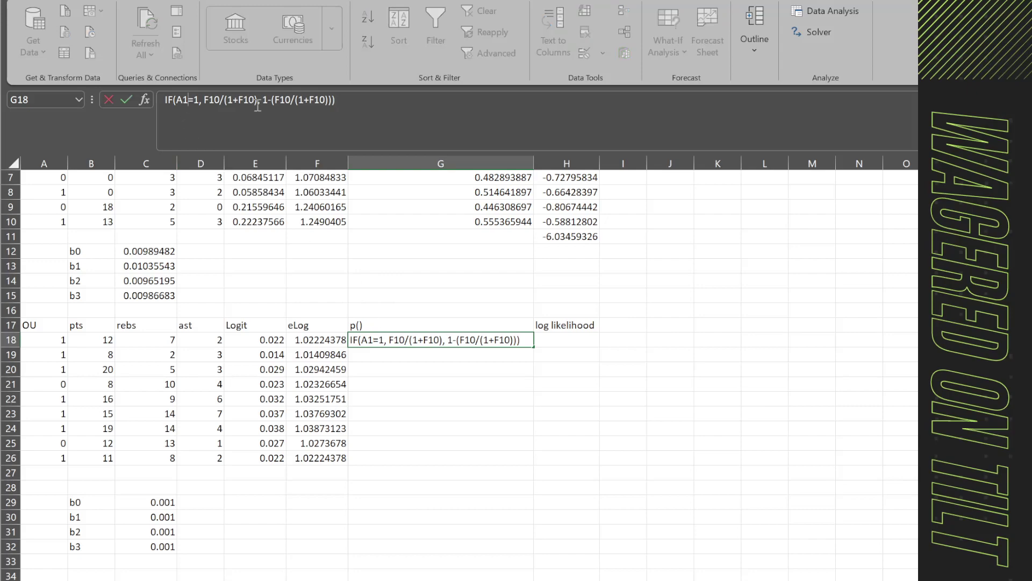
pyautogui.write('8')
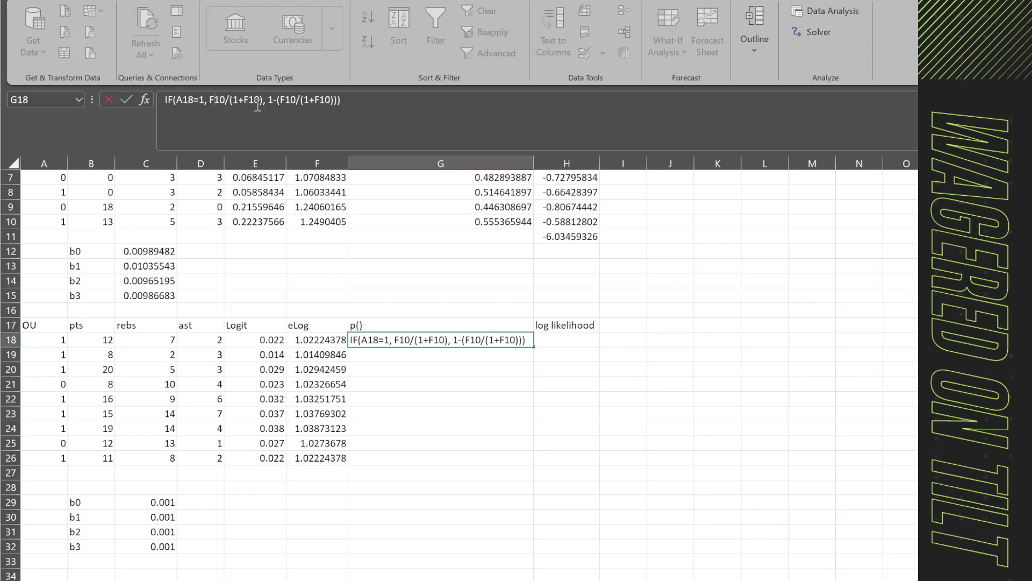
pyautogui.press('BackSpace')
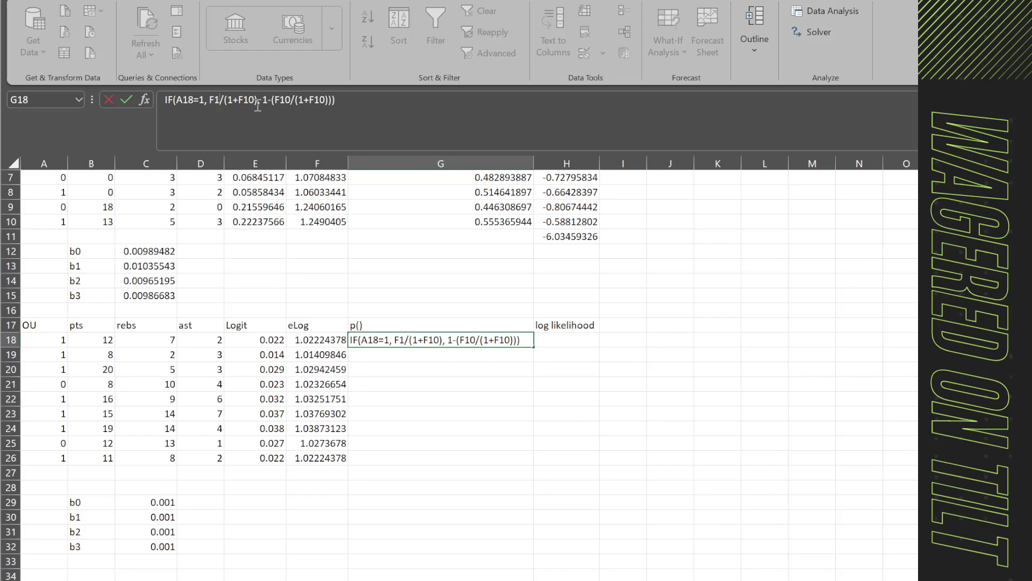
pyautogui.write('8')
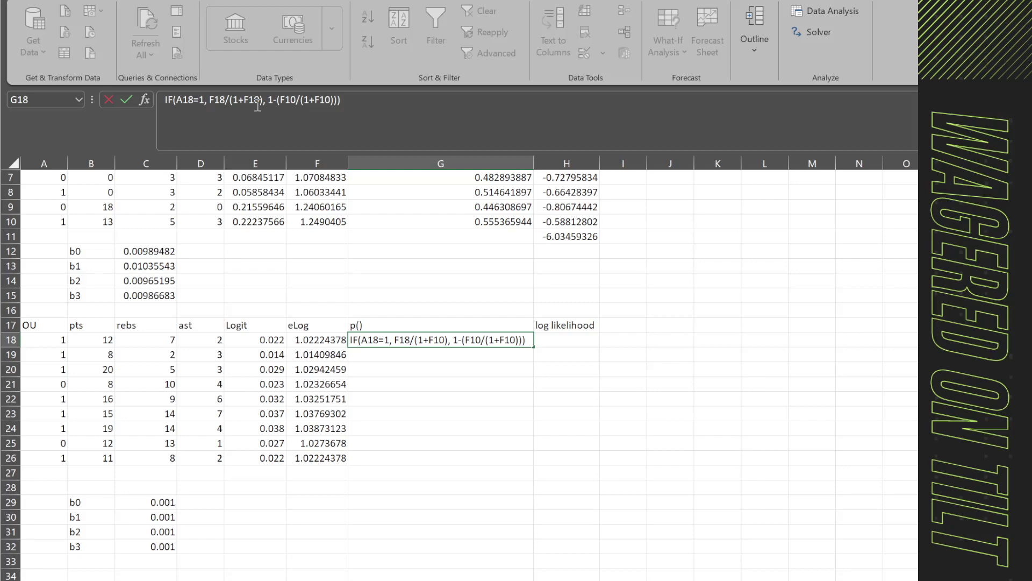
pyautogui.press('BackSpace')
pyautogui.write('8')
pyautogui.press('BackSpace')
pyautogui.write('8')
pyautogui.press('Delete')
pyautogui.write('8')
pyautogui.press('Return')
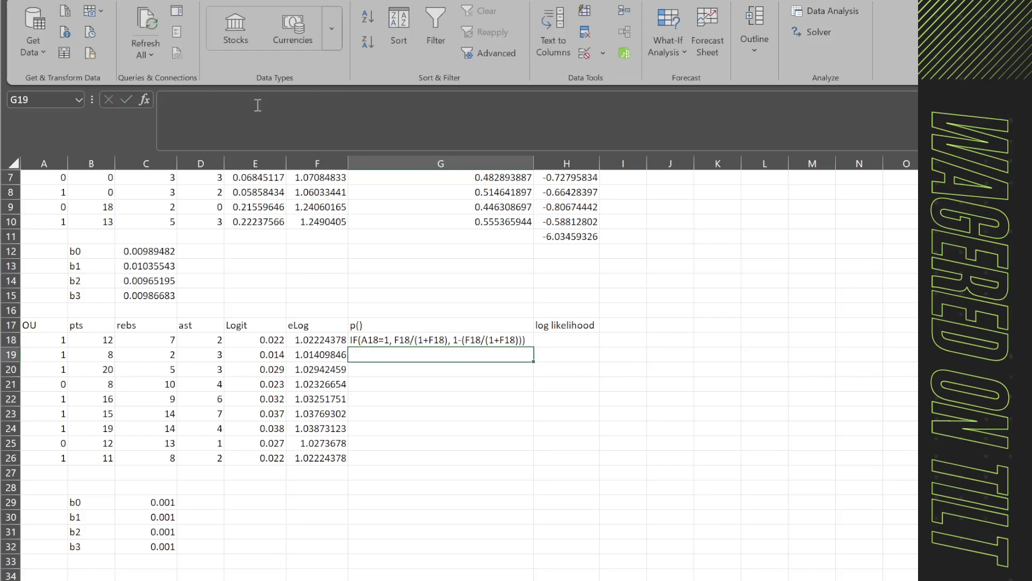
pyautogui.press('Up')
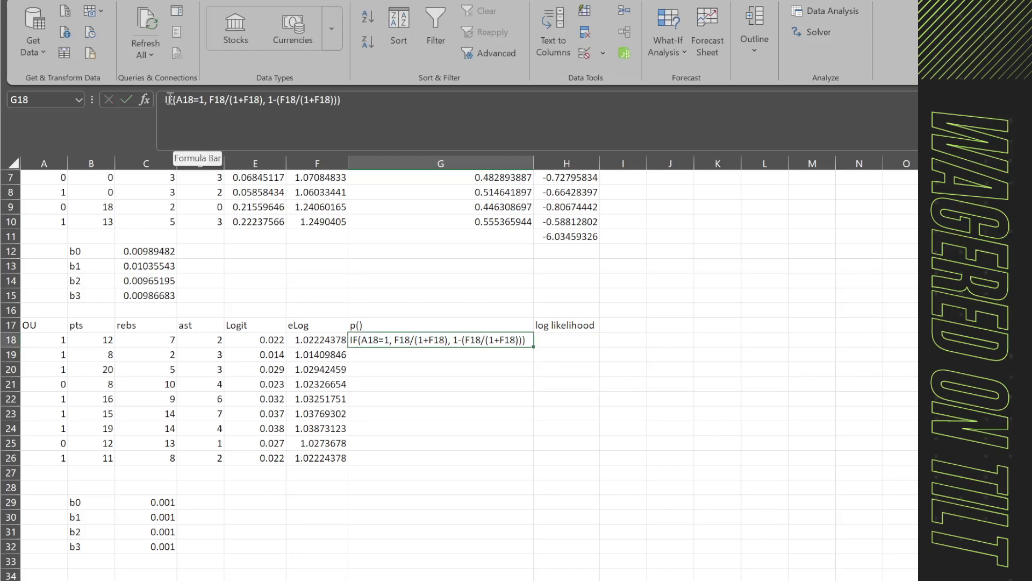
pyautogui.write('=')
pyautogui.press('Return')
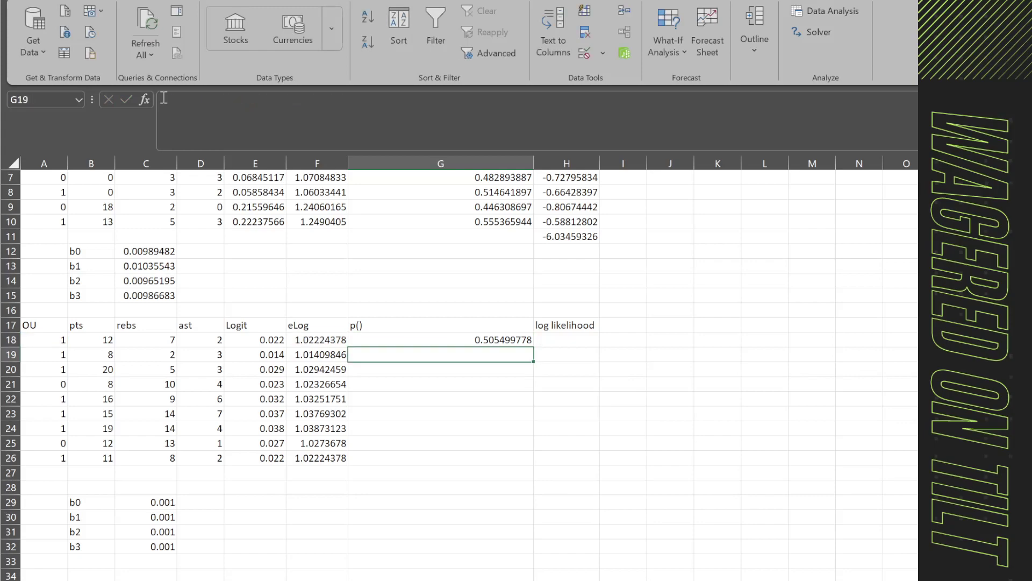
# Step: Fill the p() probability formula from G18 down to G26
pyautogui.press('Up')
pyautogui.hotkey('ctrl', 'c')
pyautogui.press('Left')
pyautogui.hotkey('ctrl', 'Down')
pyautogui.press('Right')
pyautogui.hotkey('ctrl', 'shift', 'Up')
pyautogui.hotkey('ctrl', 'v')
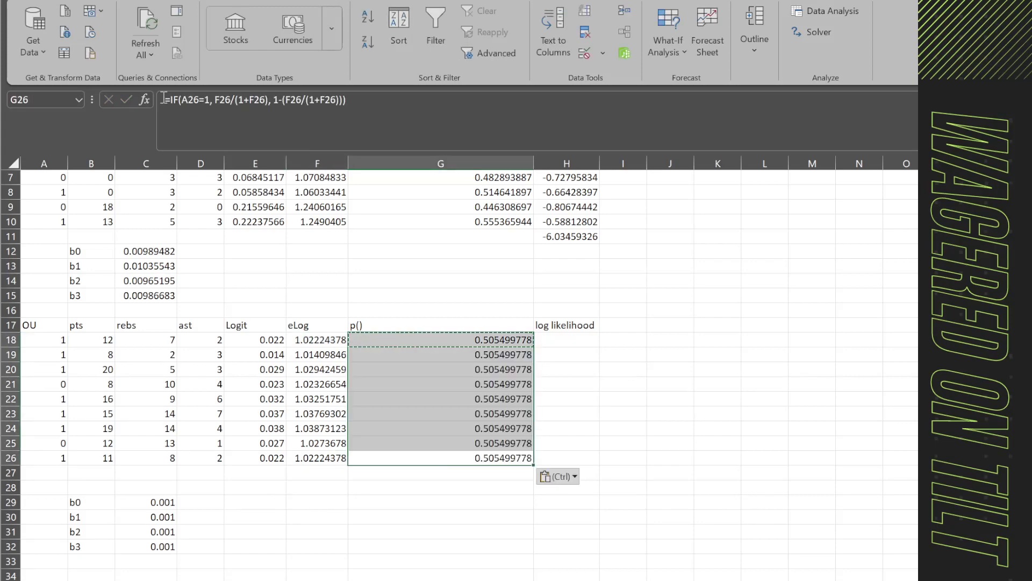
pyautogui.press('Return')
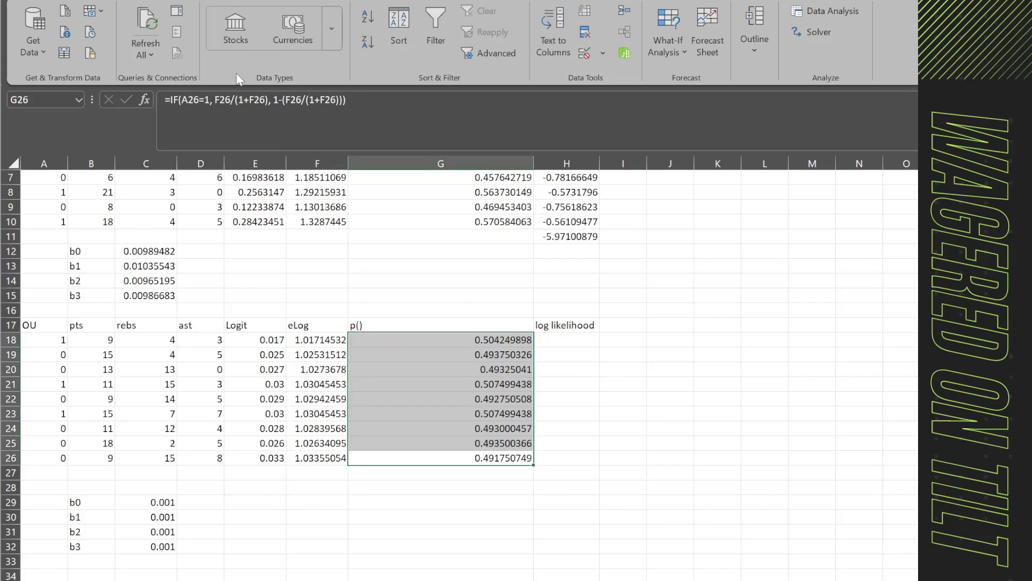
# Step: Enter =LN(G18) in H18 and remove the stray underscore from the formula
pyautogui.click(552, 218)
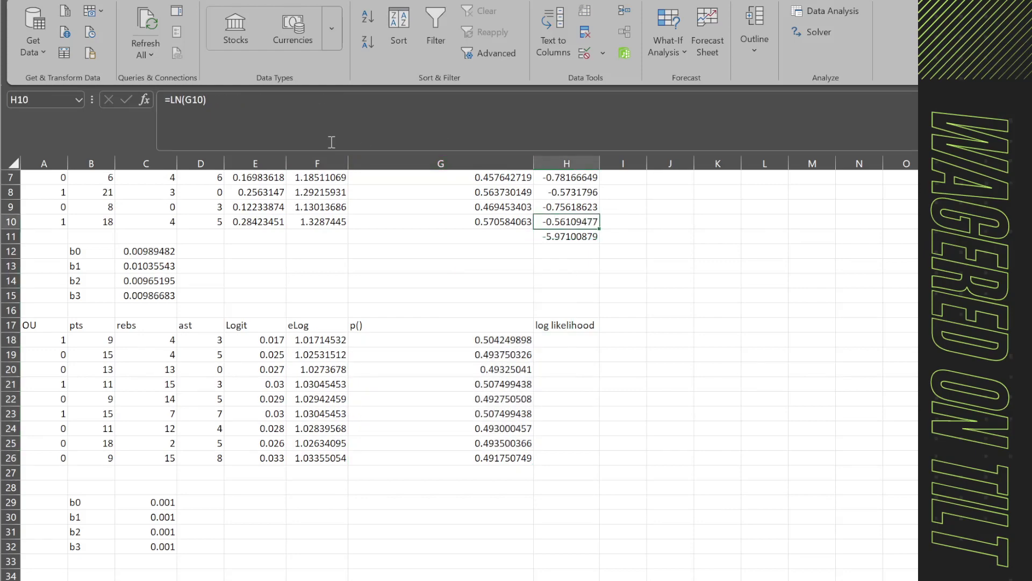
pyautogui.click(560, 338)
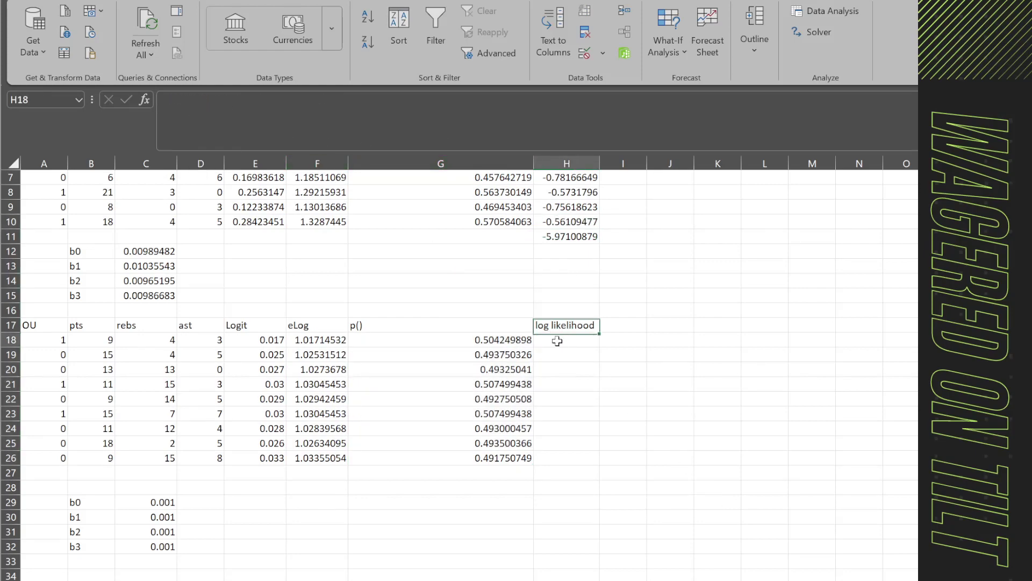
pyautogui.write('=ln')
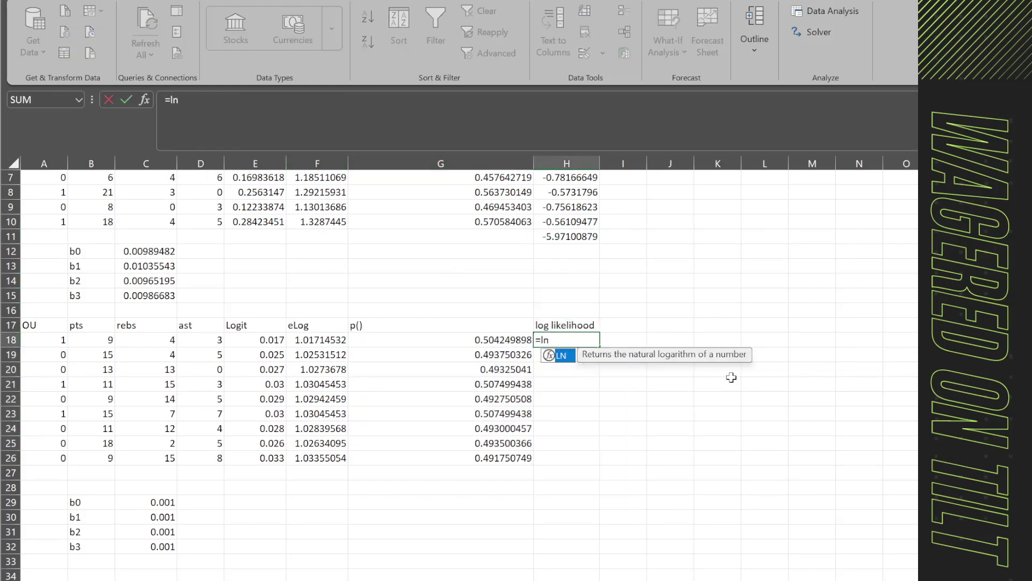
pyautogui.write('(')
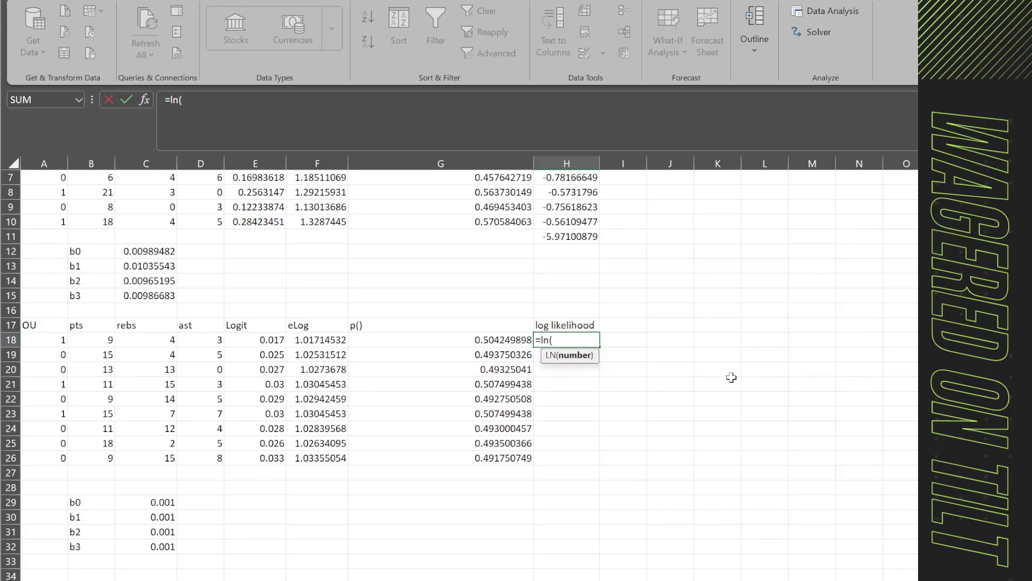
pyautogui.click(494, 339)
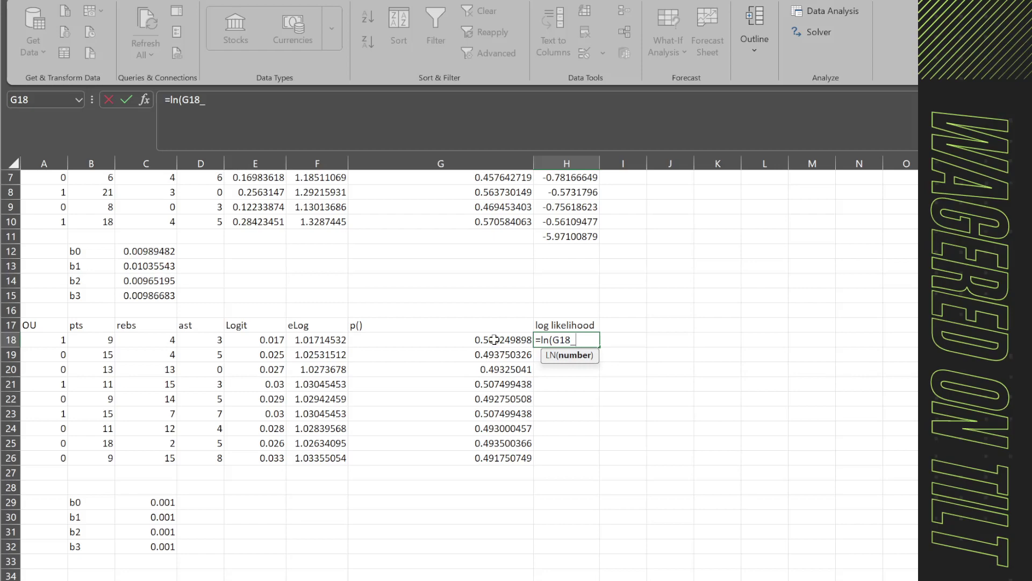
pyautogui.press('Return')
pyautogui.press('Up')
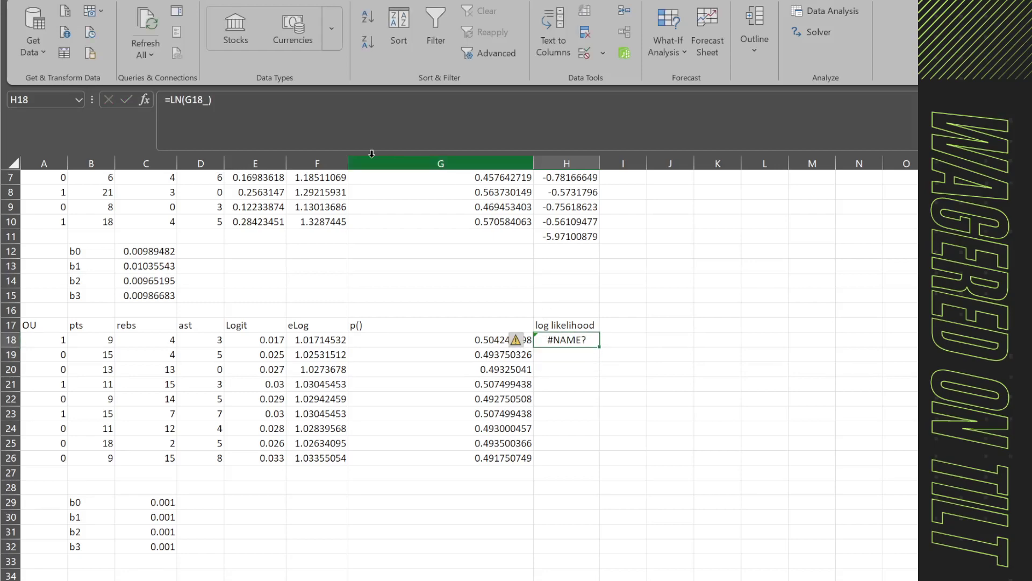
pyautogui.click(316, 127)
pyautogui.press('Left')
pyautogui.press('BackSpace')
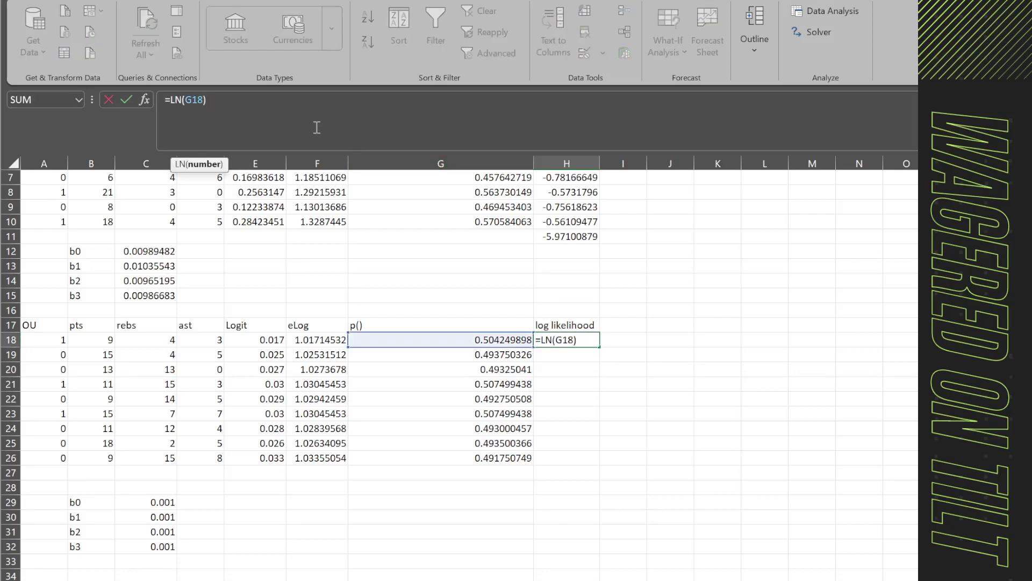
pyautogui.hotkey('ctrl', 'Return')
# Step: Fill the =LN formula down from H18 through H26
pyautogui.press('Left')
pyautogui.hotkey('ctrl', 'Down')
pyautogui.press('Right')
pyautogui.hotkey('ctrl', 'shift', 'Up')
pyautogui.hotkey('ctrl', 'd')
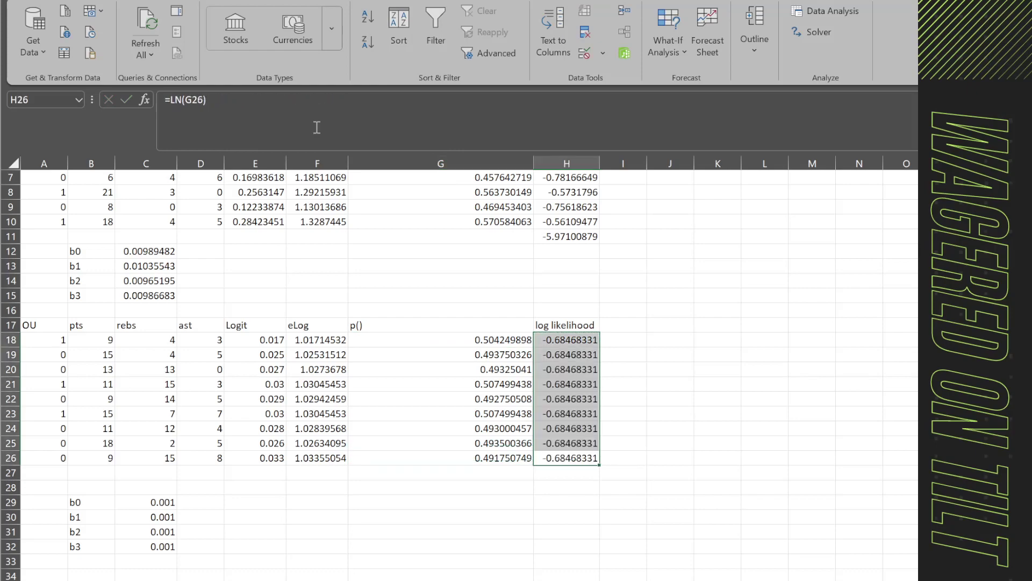
pyautogui.click(563, 468)
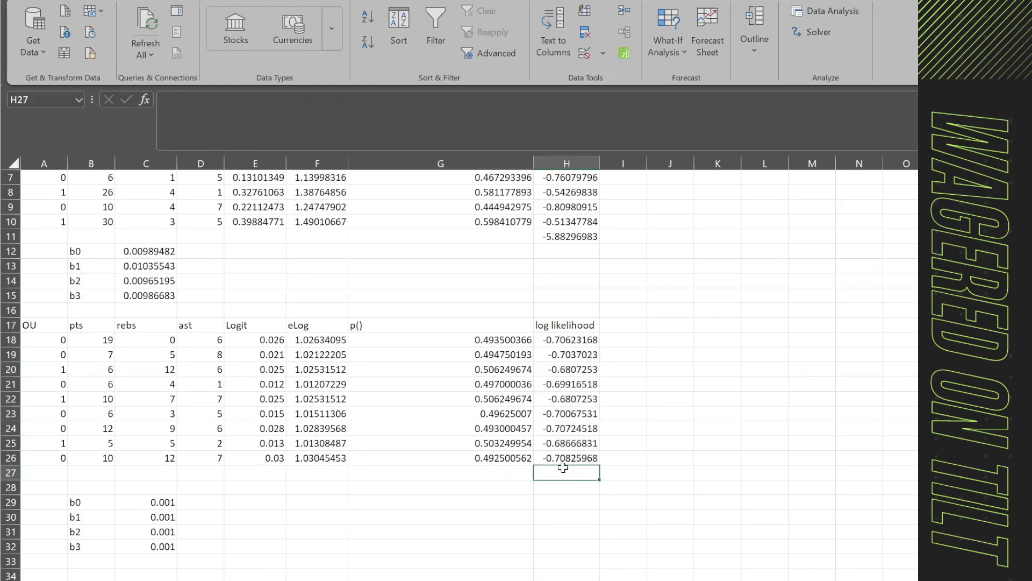
# Step: Enter =SUM(H18:H26) in H27 to total the log likelihoods, giving -6.27339823
pyautogui.write('=Sum(')
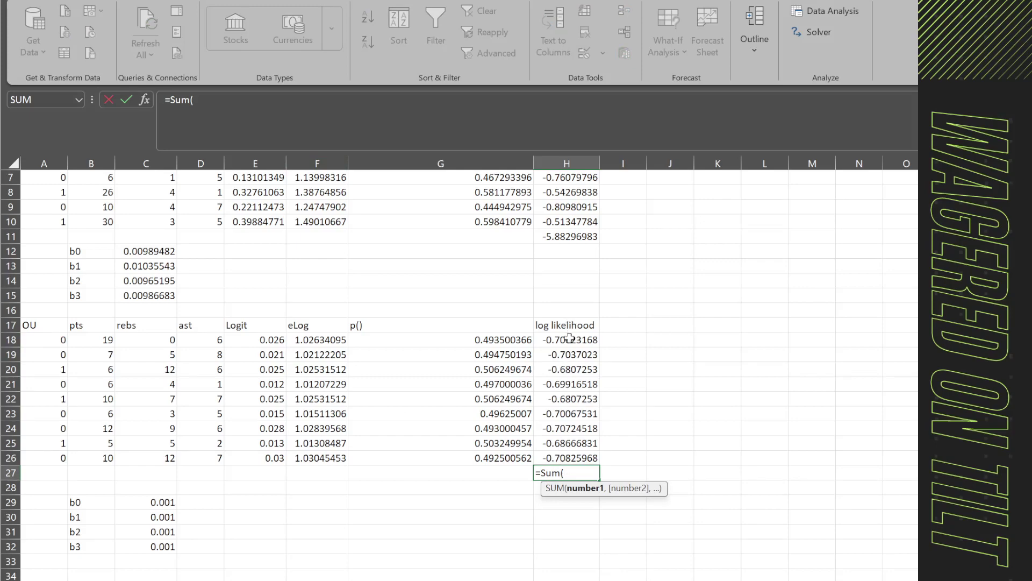
pyautogui.moveTo(570, 338); pyautogui.dragTo(581, 451)
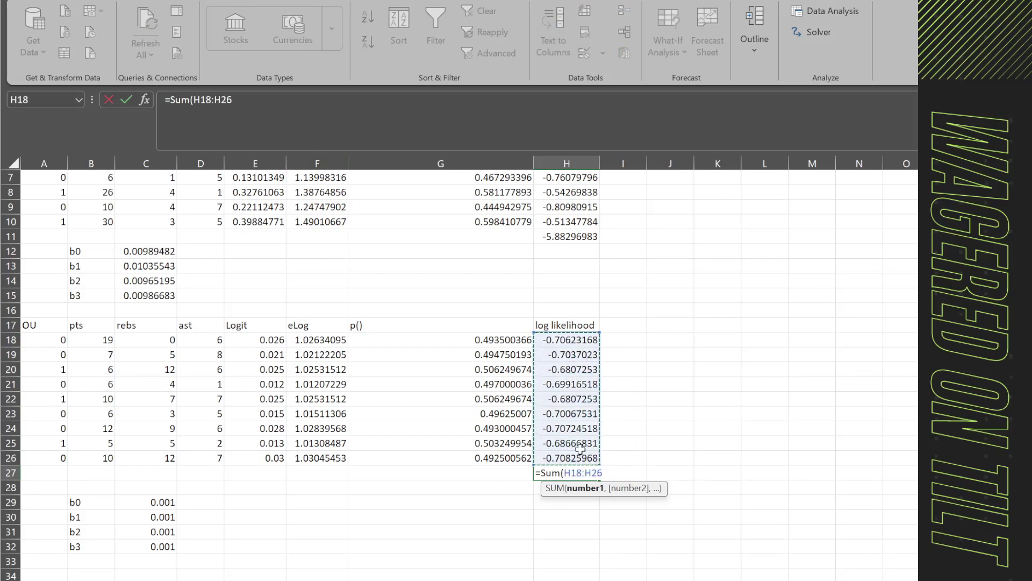
pyautogui.press('Return')
pyautogui.press('Up')
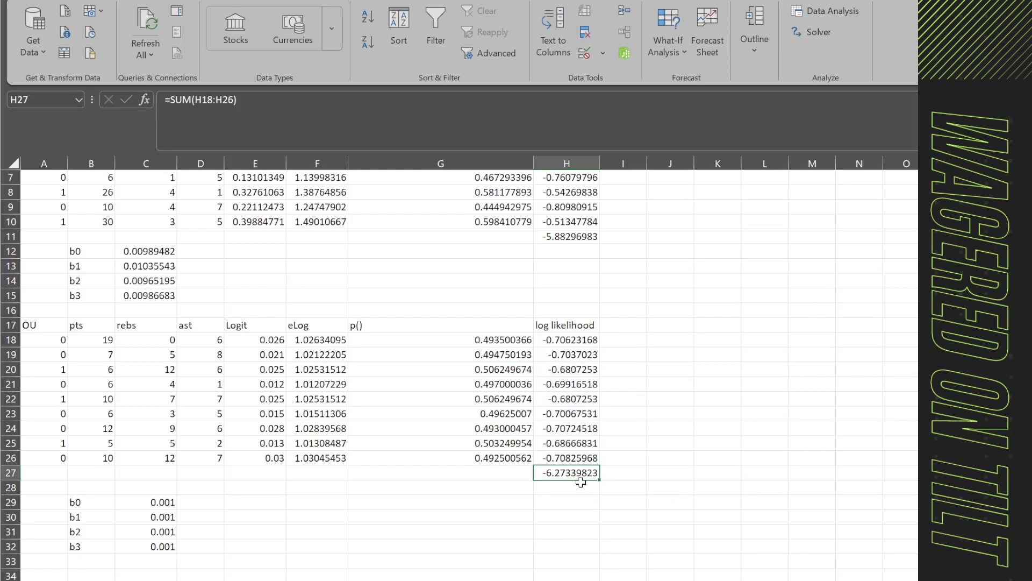
pyautogui.click(632, 475)
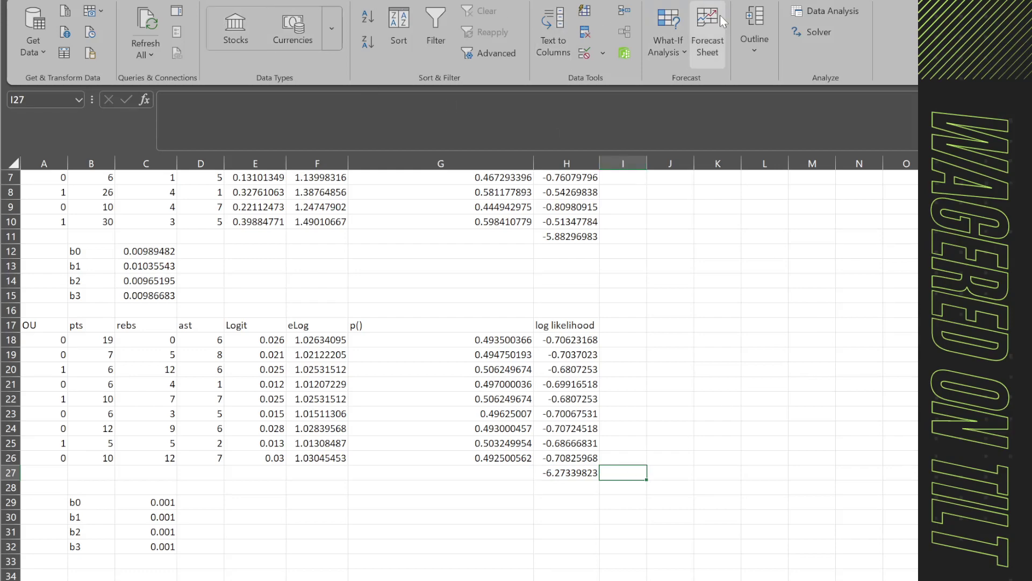
# Step: Open Solver and set the objective to maximise $H$27
pyautogui.click(821, 32)
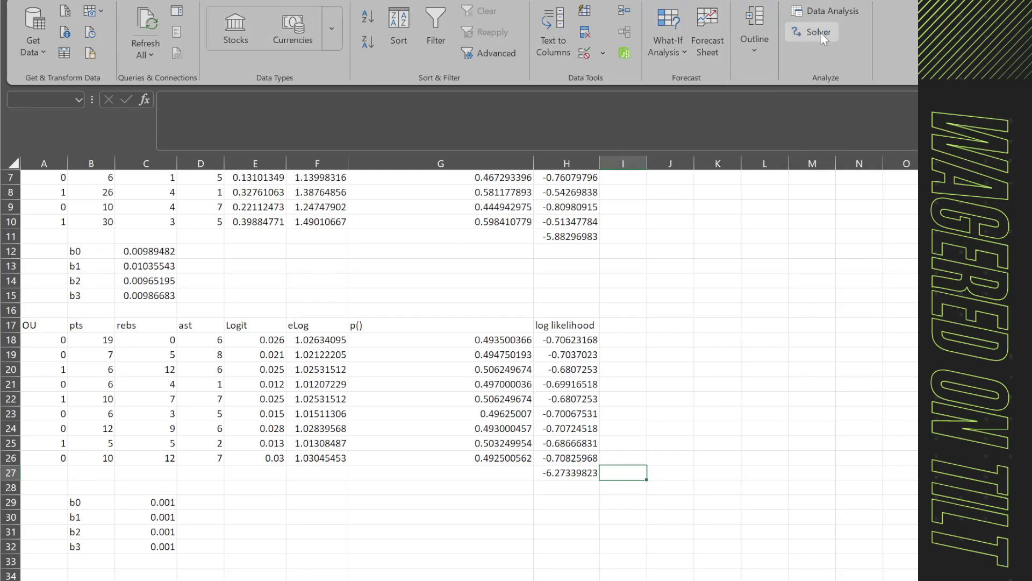
pyautogui.moveTo(905, 303); pyautogui.dragTo(523, 425)
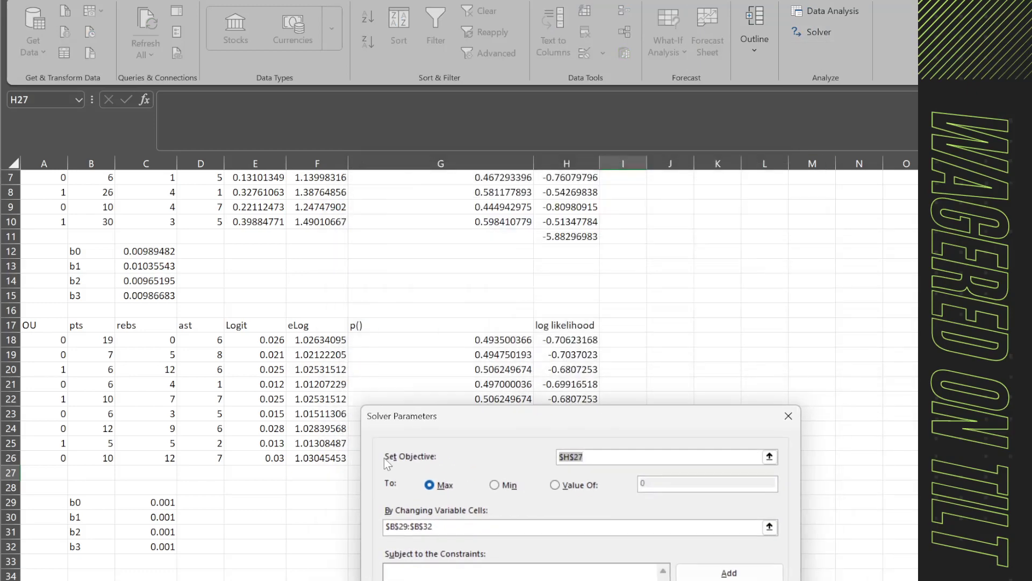
pyautogui.doubleClick(597, 456)
pyautogui.moveTo(545, 404); pyautogui.dragTo(541, 487)
pyautogui.click(565, 473)
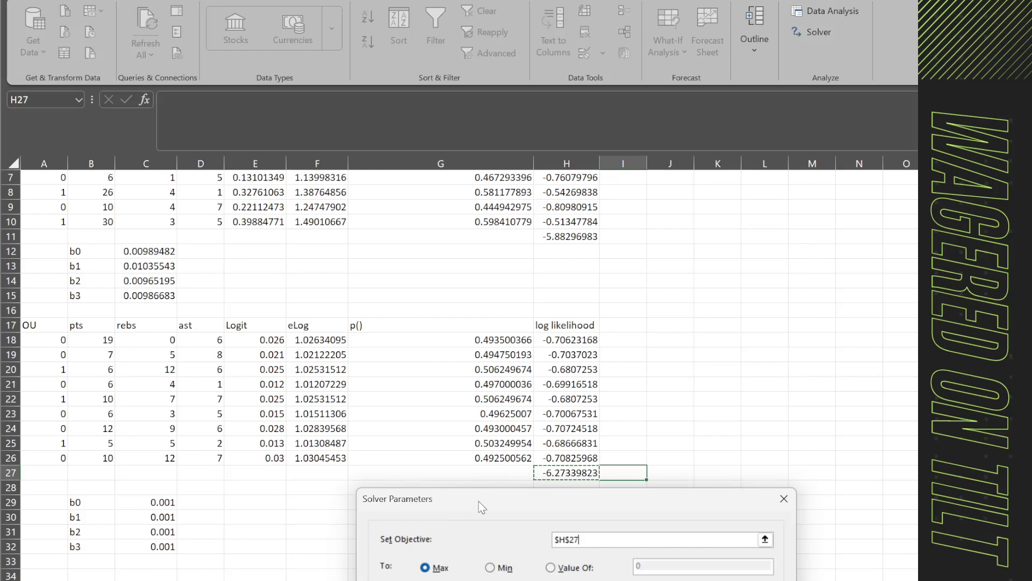
pyautogui.moveTo(553, 492); pyautogui.dragTo(617, 181)
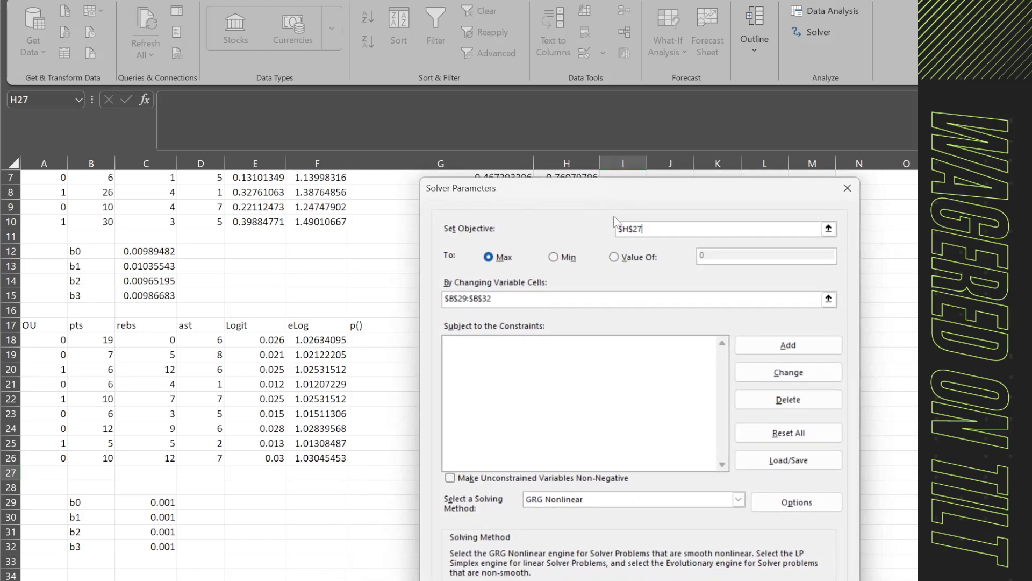
# Step: Replace the variable cells with $C$29:$C$32 and solve with GRG Nonlinear
pyautogui.click(507, 295)
pyautogui.hotkey('ctrl', 'a')
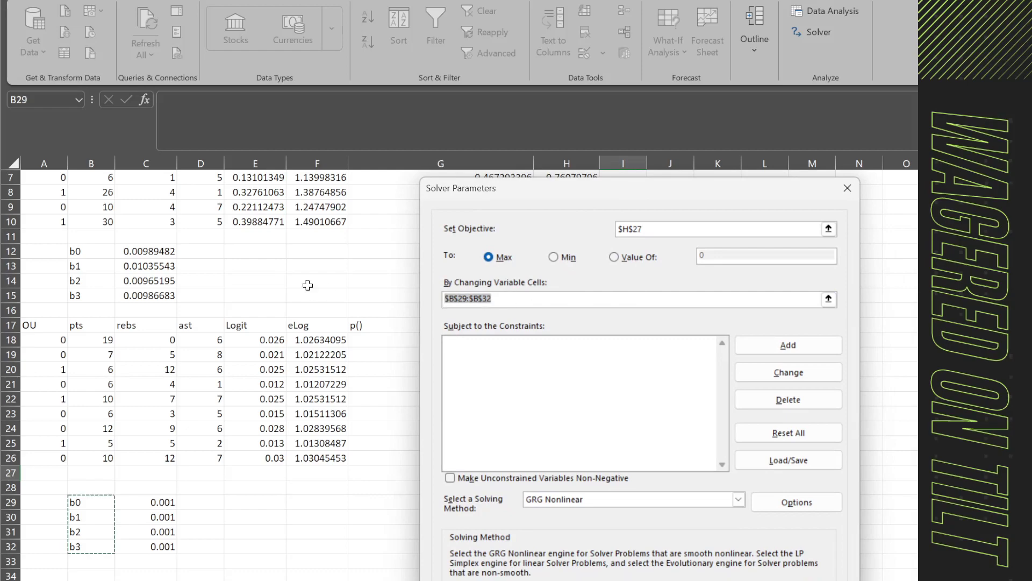
pyautogui.press('BackSpace')
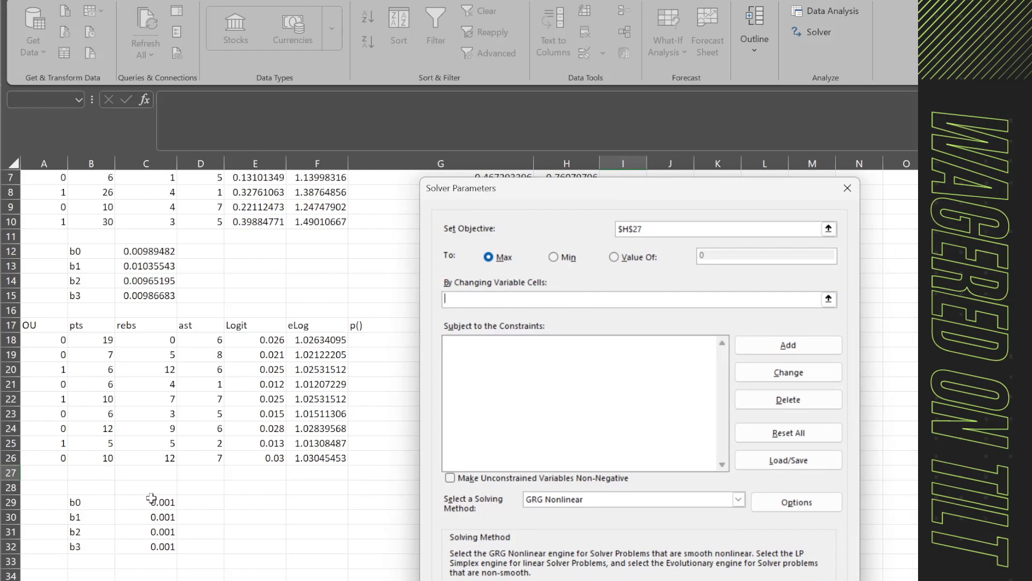
pyautogui.moveTo(138, 499); pyautogui.dragTo(154, 547)
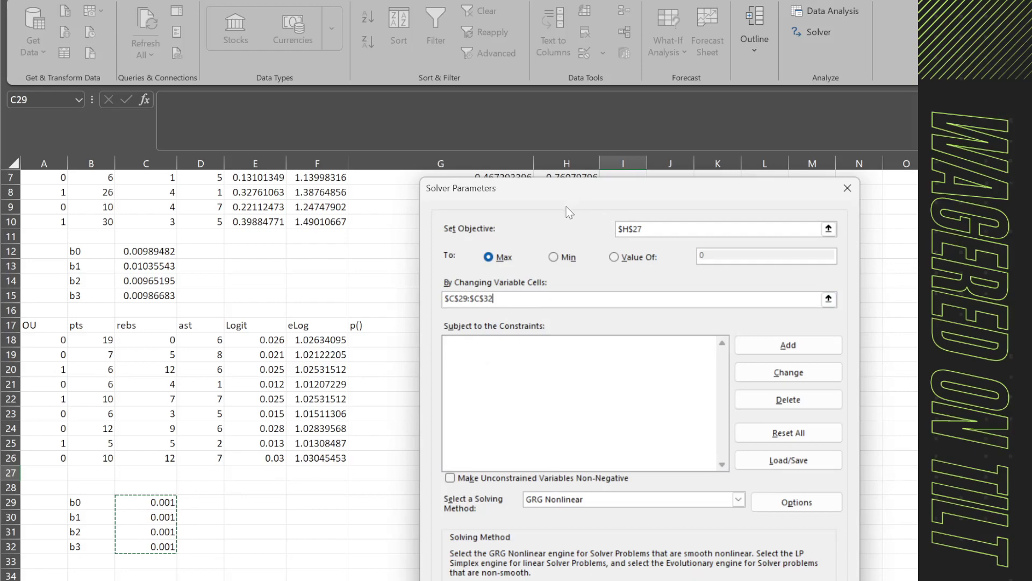
pyautogui.moveTo(553, 182); pyautogui.dragTo(693, 187)
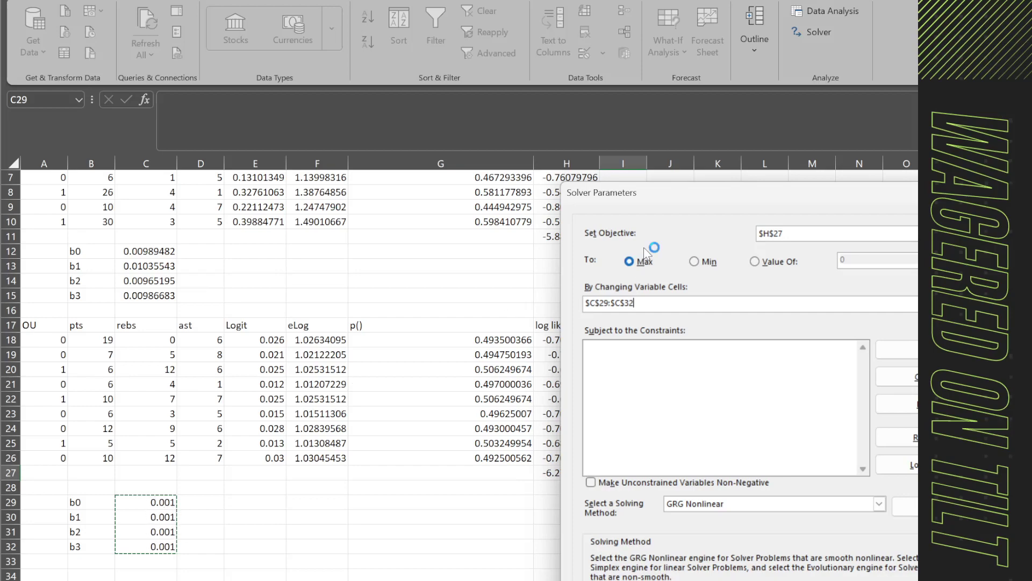
pyautogui.moveTo(689, 197); pyautogui.dragTo(513, 144)
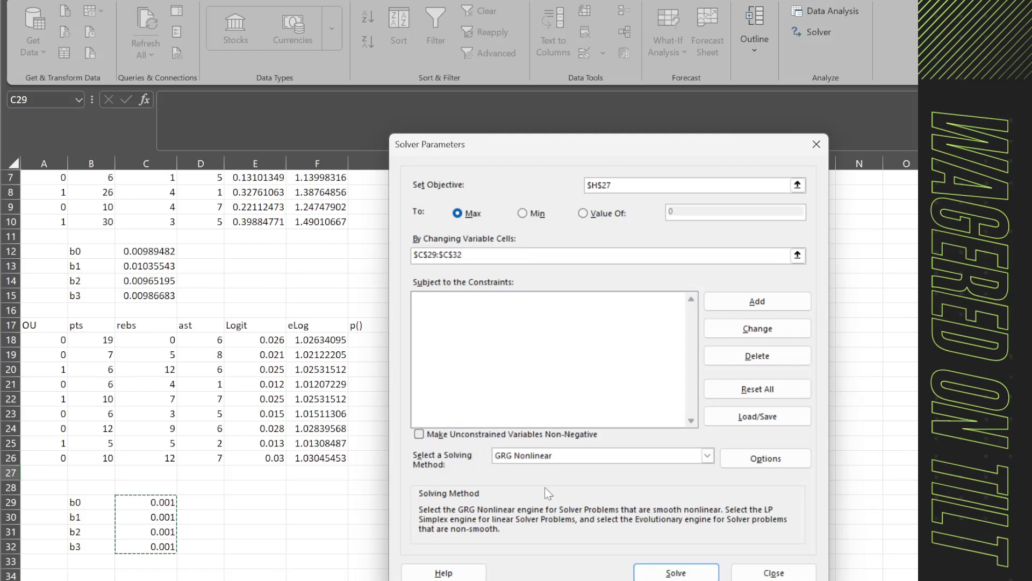
pyautogui.click(691, 573)
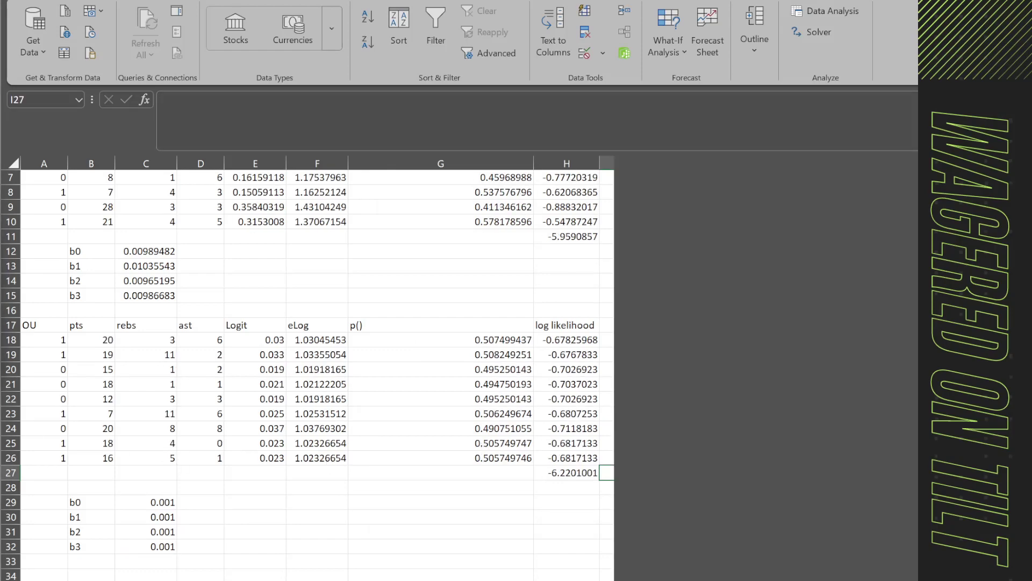
# Step: Keep the Solver solution, then review coefficients C29:C32 and the H27 total of -5.2077595
pyautogui.moveTo(138, 193); pyautogui.dragTo(283, 194)
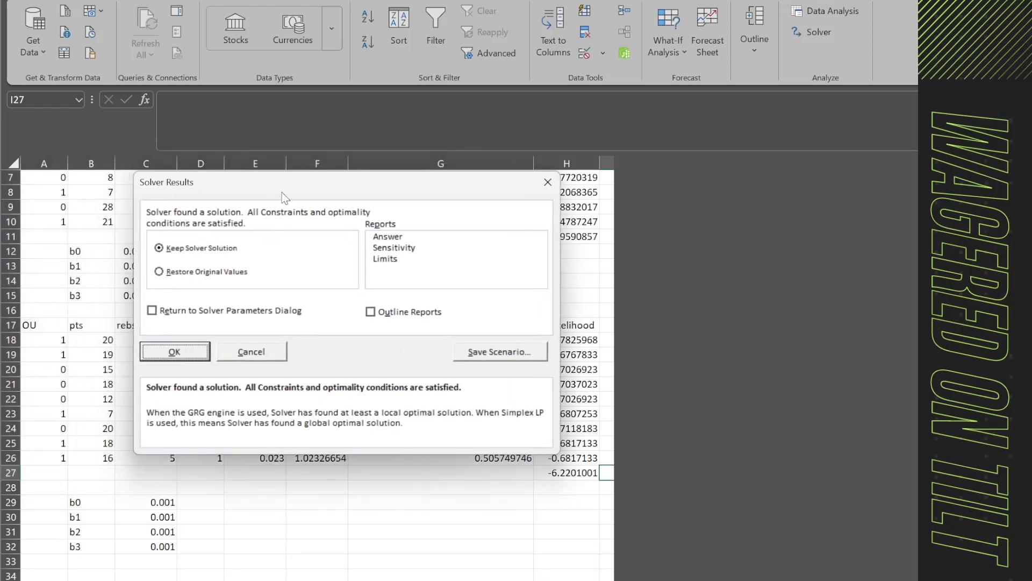
pyautogui.click(175, 352)
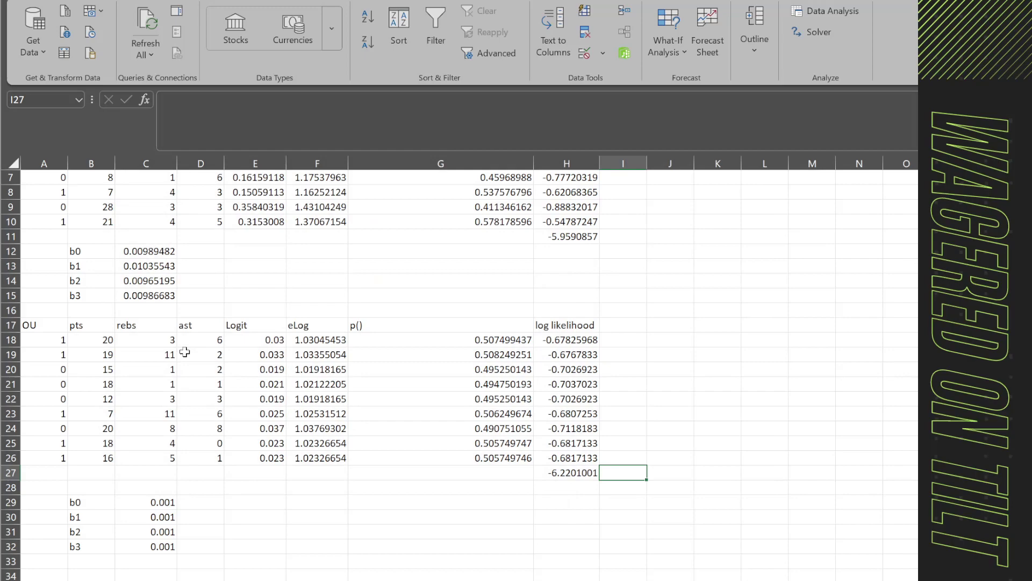
pyautogui.click(441, 472)
pyautogui.scroll(-2, 482, 568)
pyautogui.scroll(-1, 482, 568)
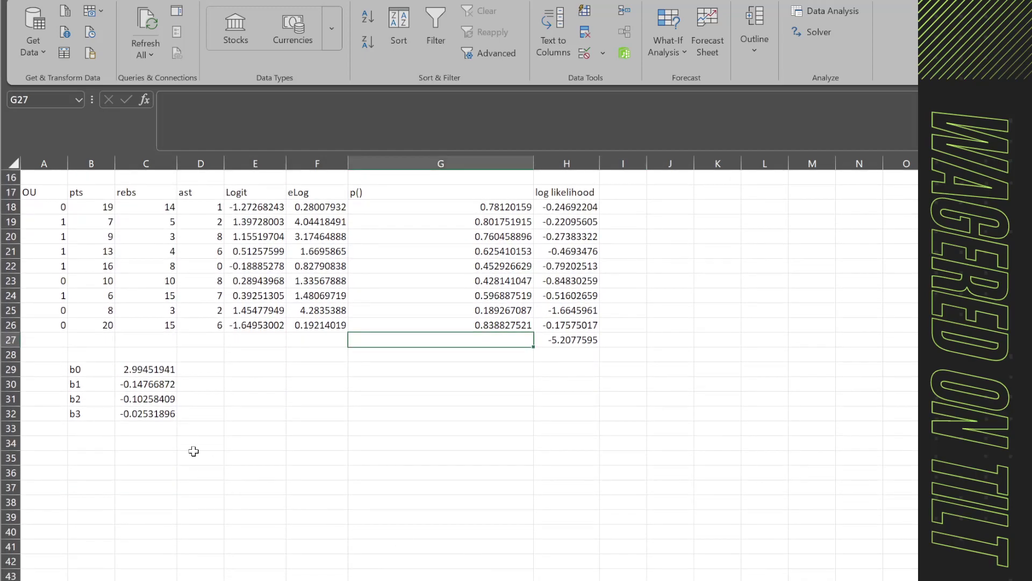
pyautogui.moveTo(62, 207); pyautogui.dragTo(567, 323)
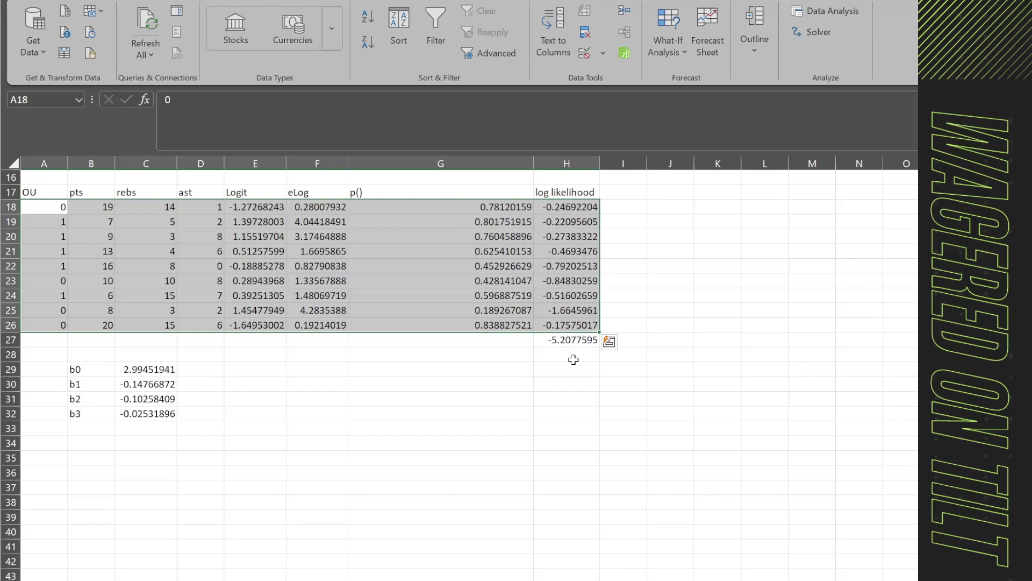
pyautogui.click(568, 342)
pyautogui.moveTo(148, 370); pyautogui.dragTo(151, 420)
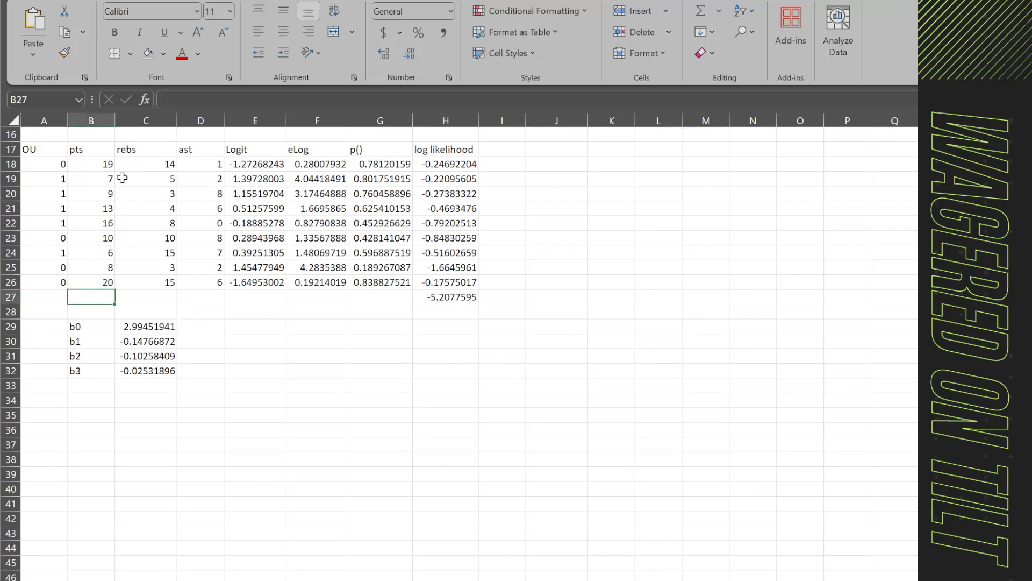
pyautogui.click(161, 209)
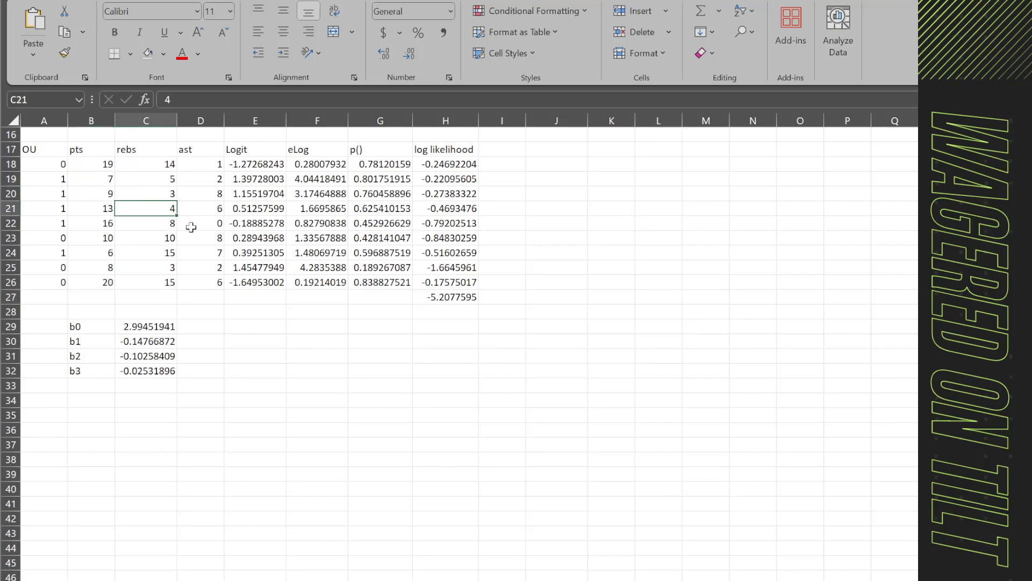
pyautogui.click(97, 300)
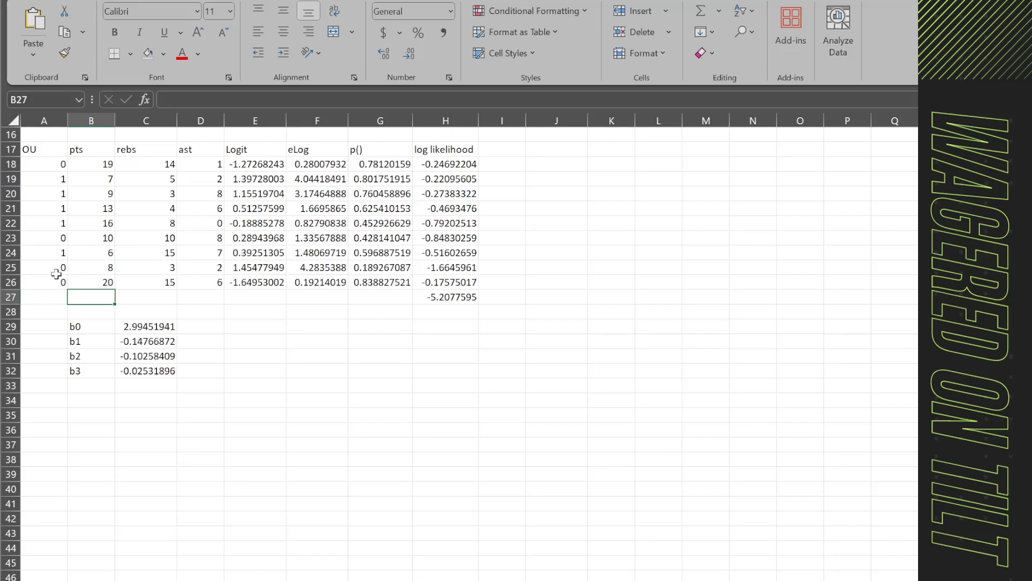
pyautogui.click(101, 149)
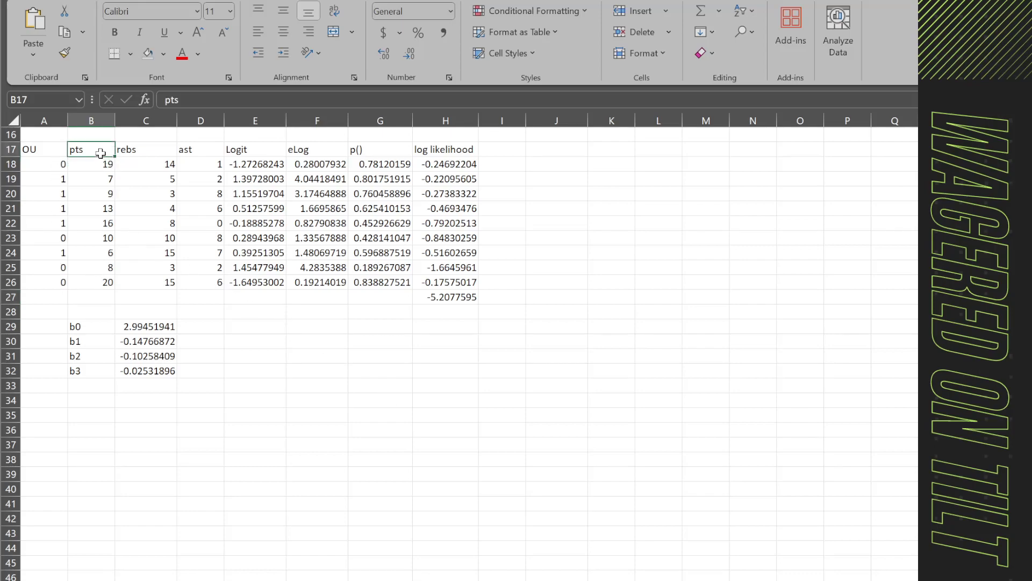
pyautogui.click(161, 149)
pyautogui.click(223, 149)
pyautogui.moveTo(100, 164); pyautogui.dragTo(201, 161)
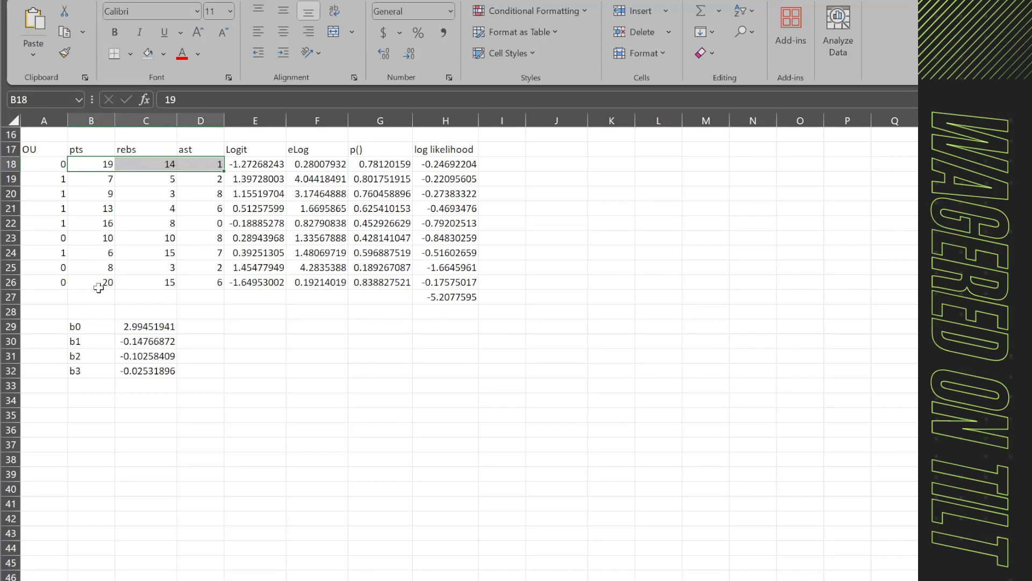
pyautogui.moveTo(60, 151); pyautogui.dragTo(171, 280)
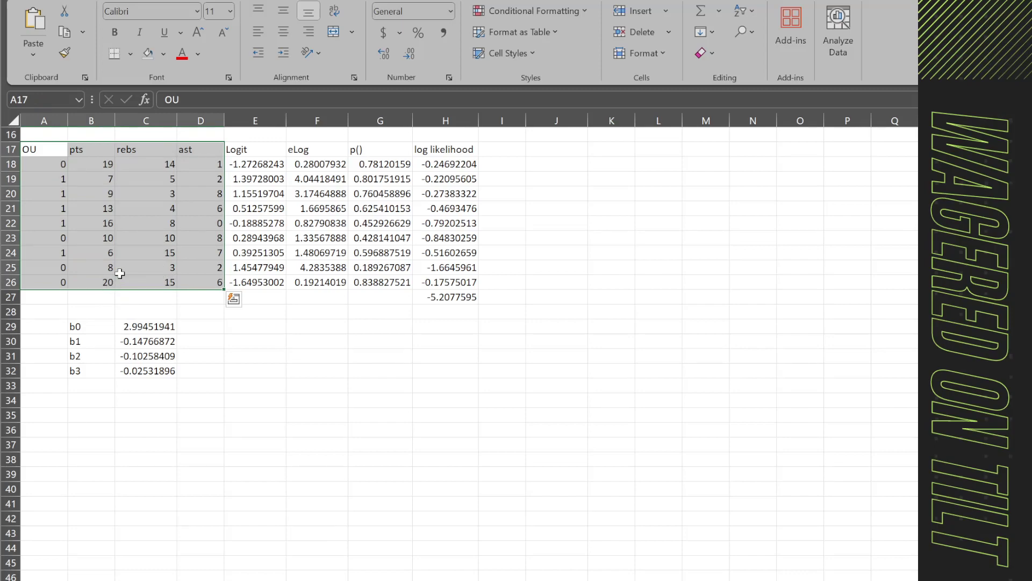
pyautogui.click(60, 268)
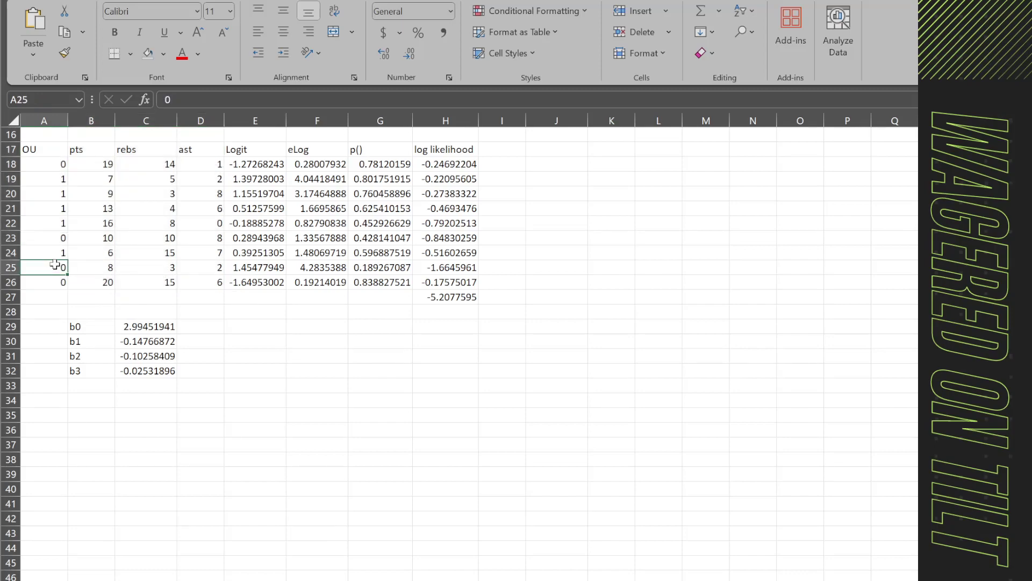
pyautogui.click(81, 298)
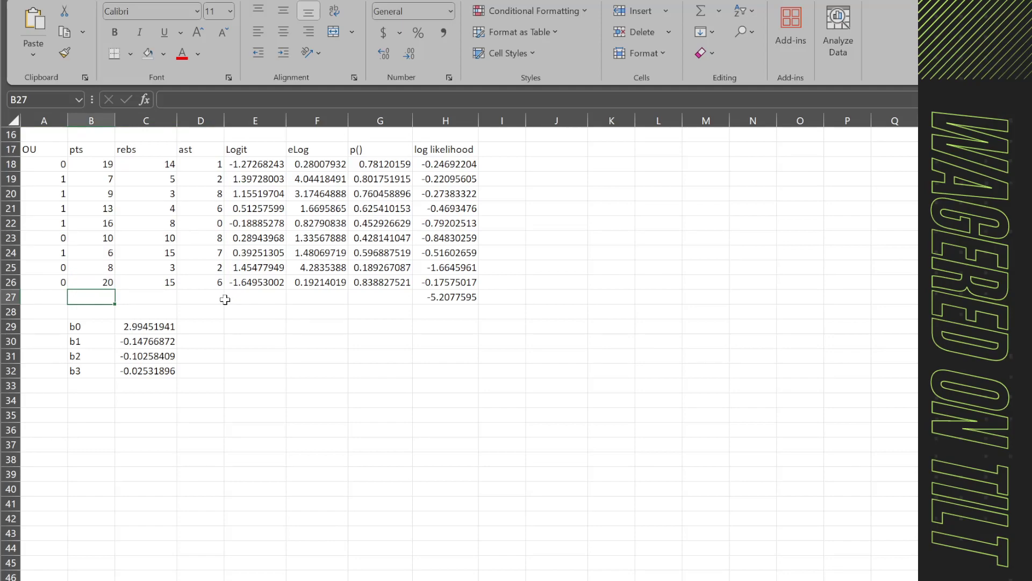
pyautogui.write('15')
# Step: Enter pts 15, rebs 3 and ast 5 in B27:D27
pyautogui.press('Tab')
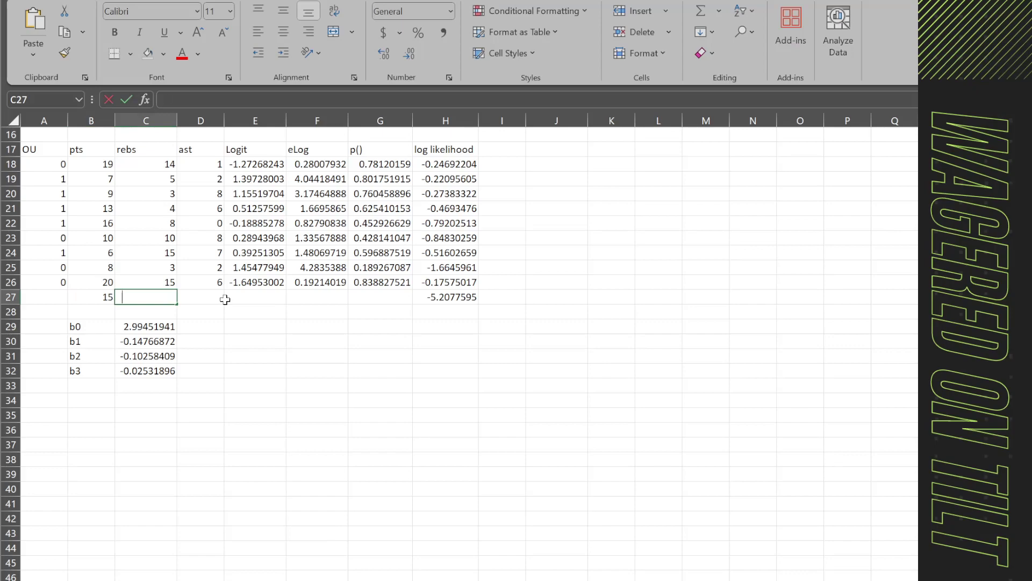
pyautogui.write('3')
pyautogui.press('Tab')
pyautogui.write('5')
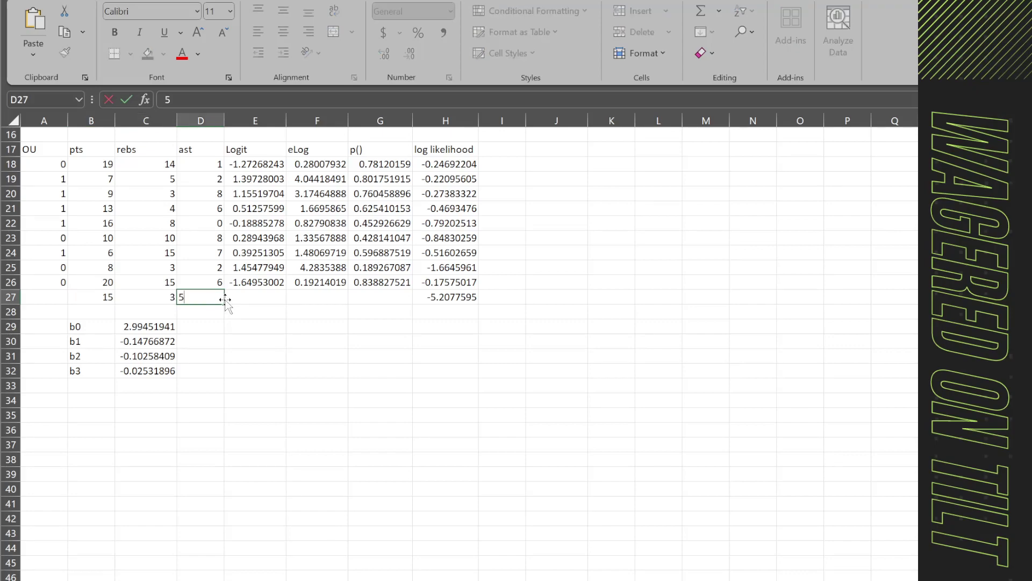
pyautogui.press('Tab')
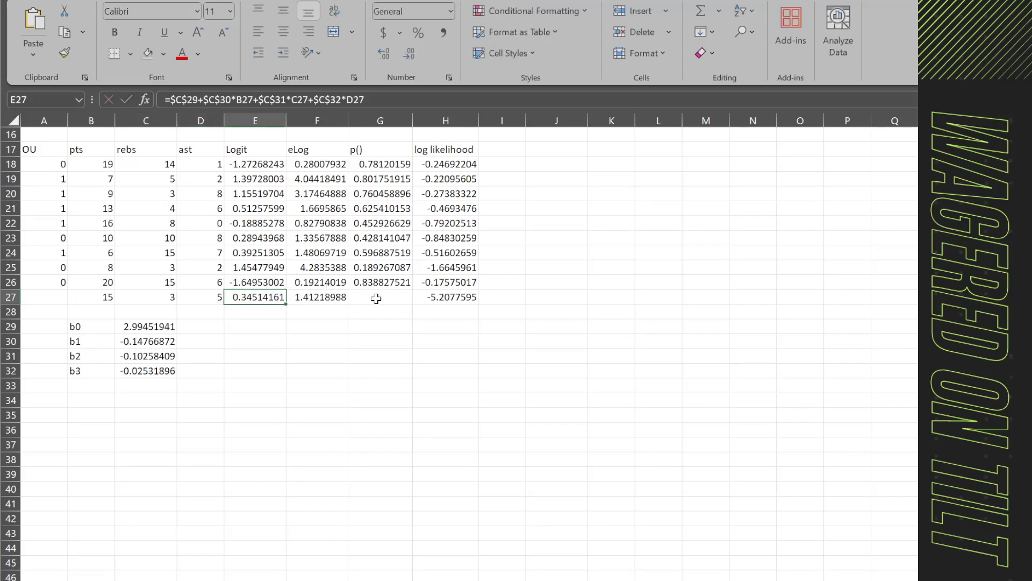
# Step: Copy the p() formula from G26 into G27, giving 0.414561062
pyautogui.press('Tab')
pyautogui.press('Tab')
pyautogui.press('Up')
pyautogui.hotkey('ctrl', 'c')
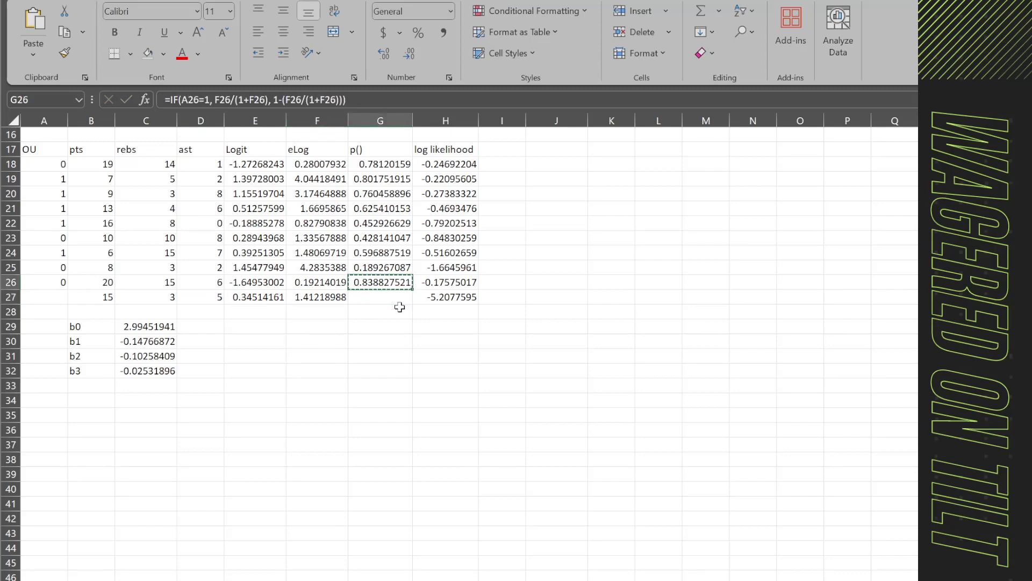
pyautogui.press('Down')
pyautogui.hotkey('ctrl', 'v')
pyautogui.press('Escape')
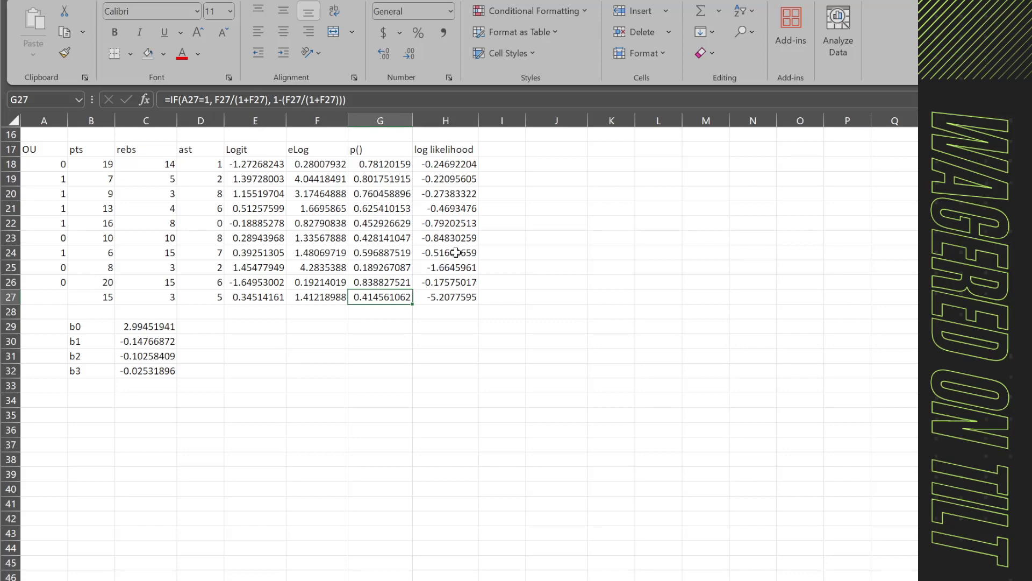
pyautogui.click(515, 222)
# Step: Set a threshold of 0.6 in J23
pyautogui.click(538, 235)
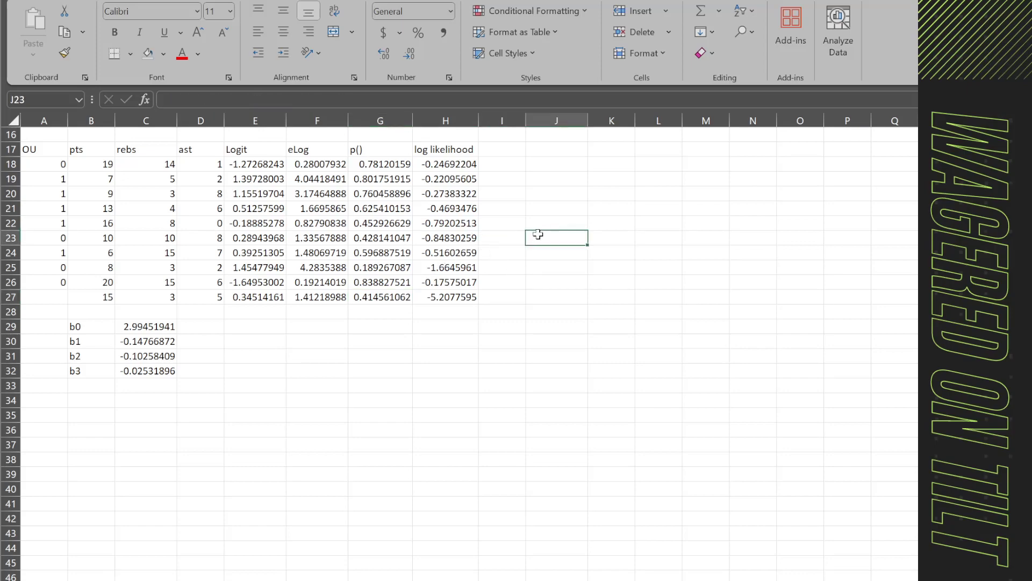
pyautogui.write('.6')
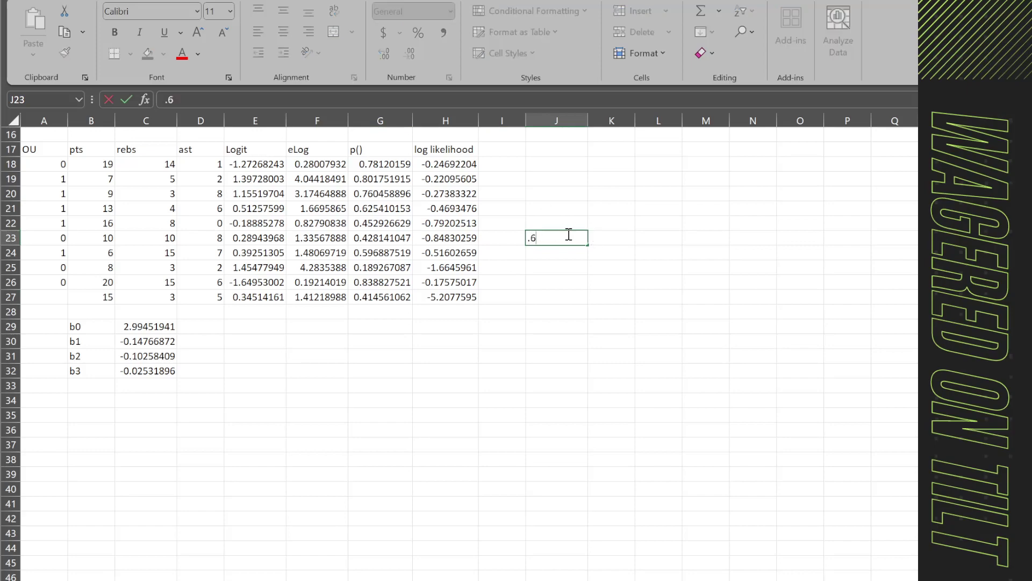
pyautogui.press('Return')
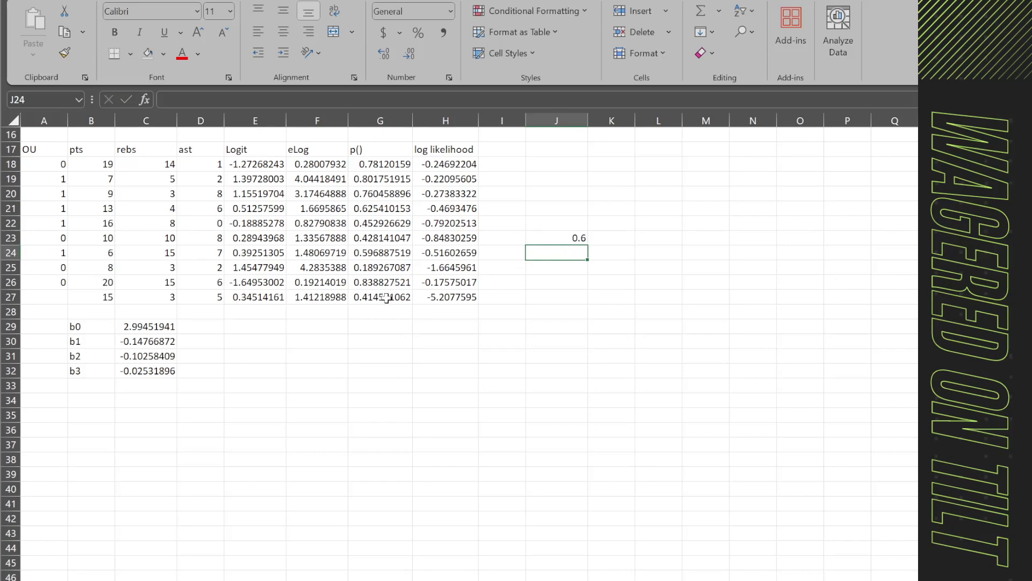
pyautogui.click(332, 297)
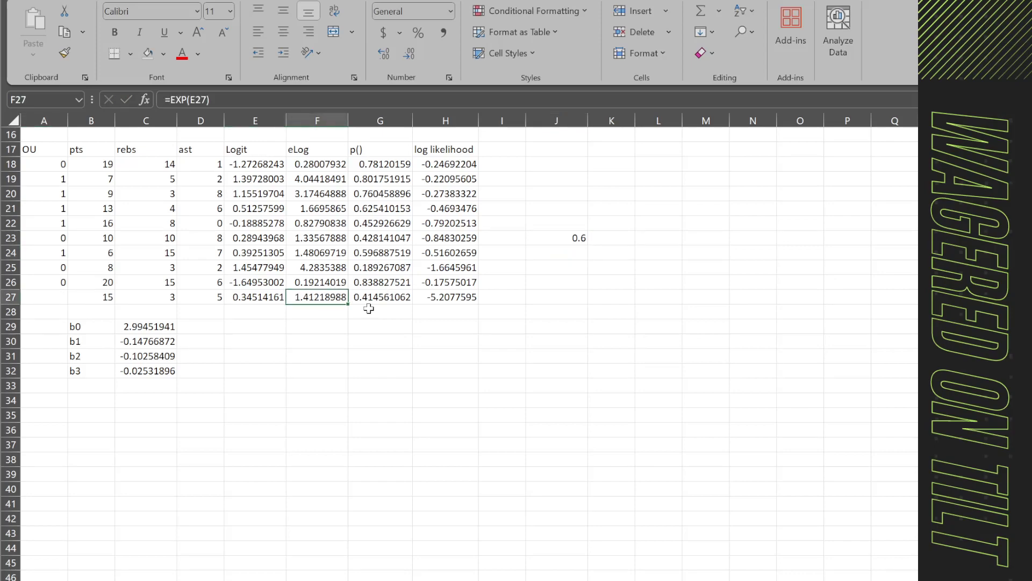
# Step: Change row 27 to pts 35, rebs 6, ast 7, giving p() 0.951043279
pyautogui.click(111, 301)
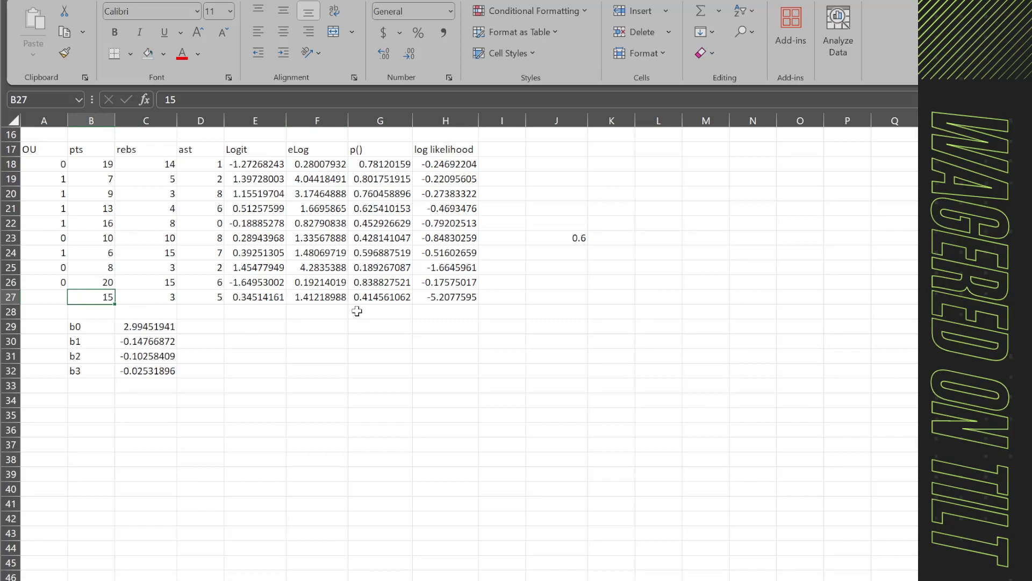
pyautogui.write('35')
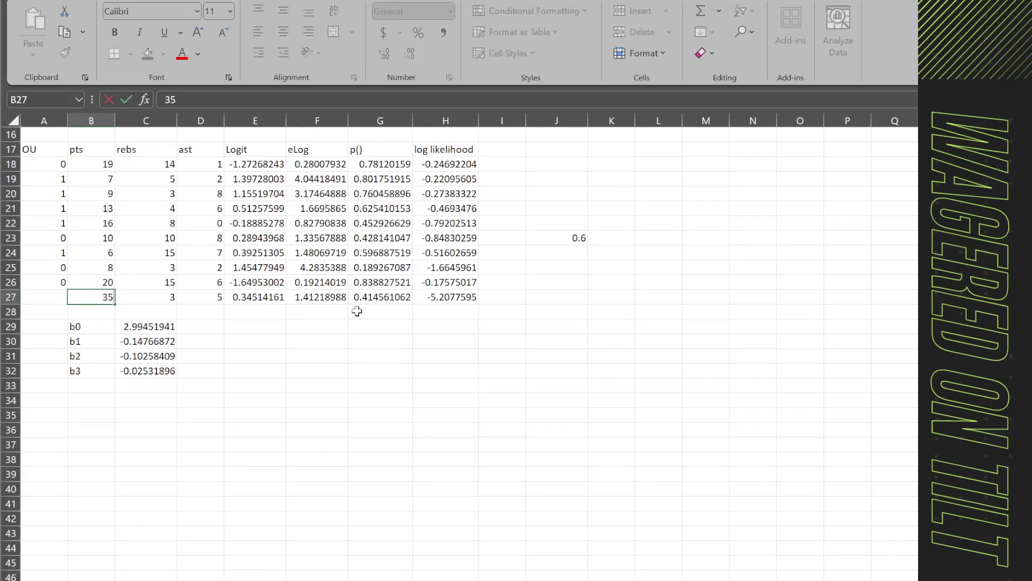
pyautogui.press('Tab')
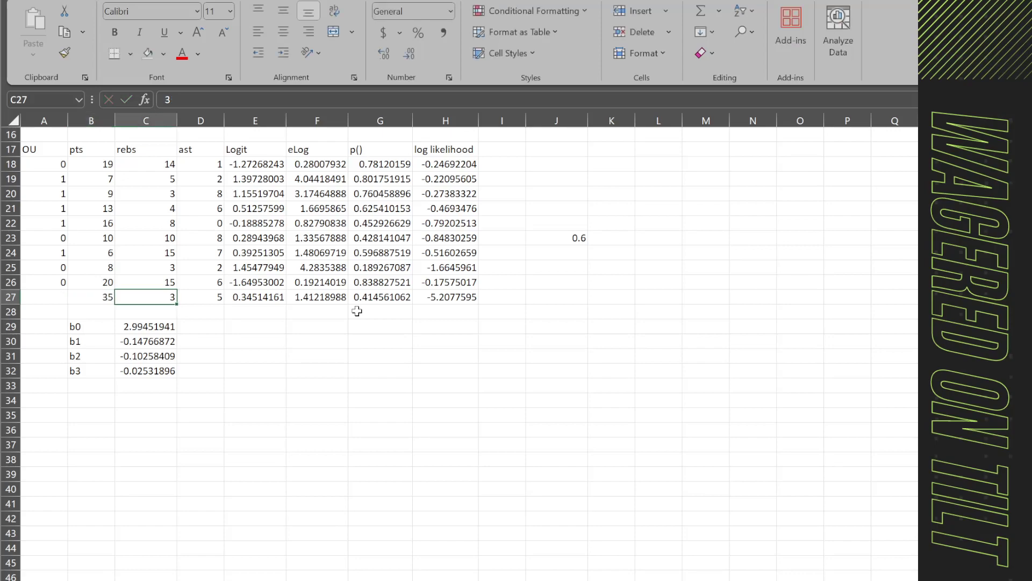
pyautogui.write('3')
pyautogui.press('BackSpace')
pyautogui.write('6')
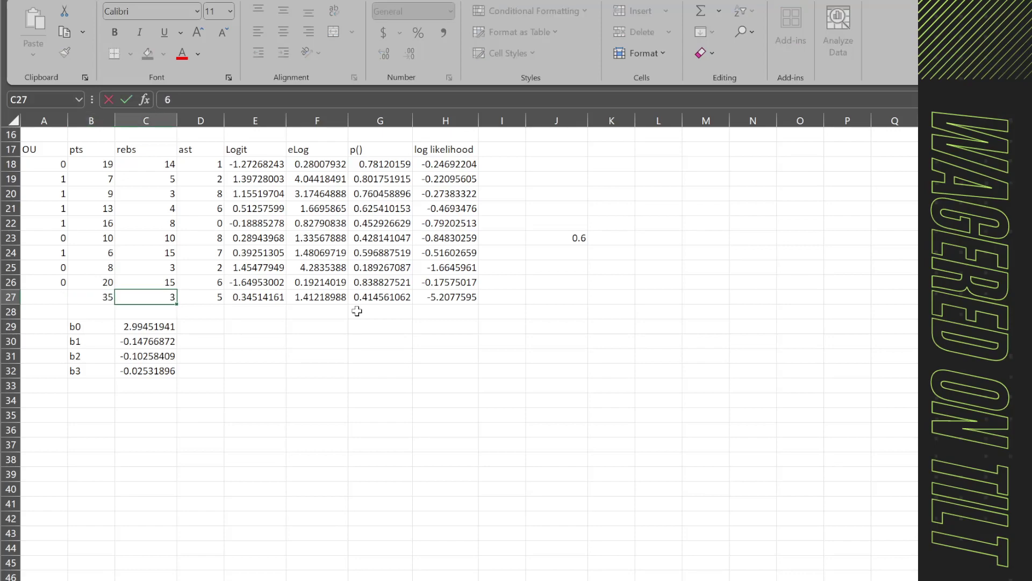
pyautogui.press('Tab')
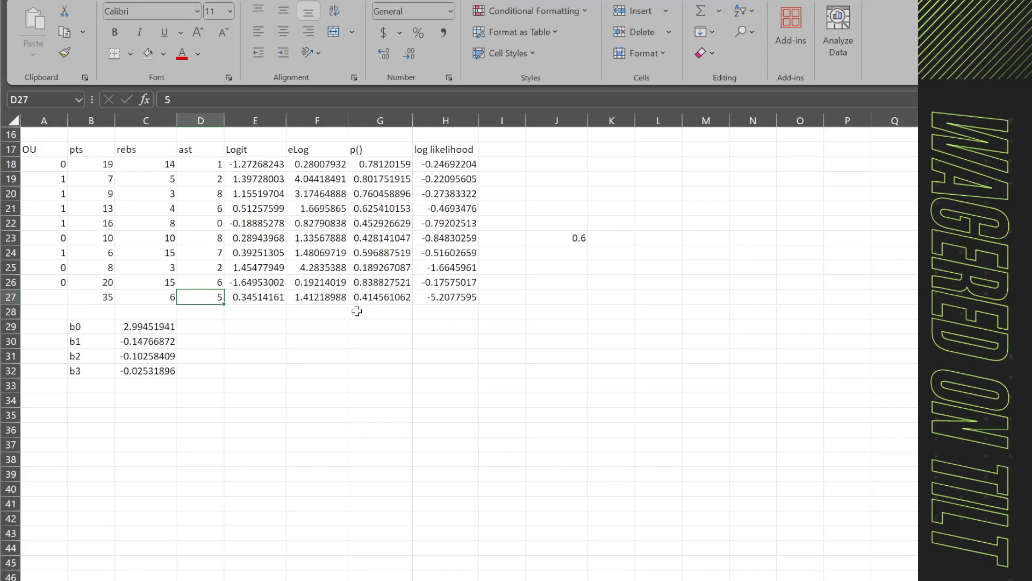
pyautogui.write('7')
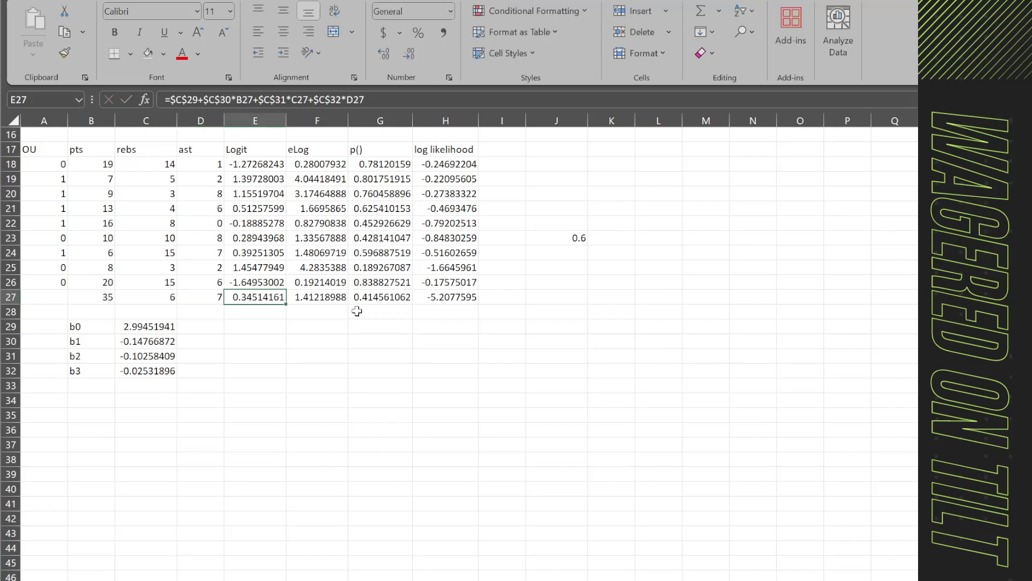
pyautogui.click(406, 301)
pyautogui.moveTo(447, 282); pyautogui.dragTo(86, 209)
pyautogui.click(382, 296)
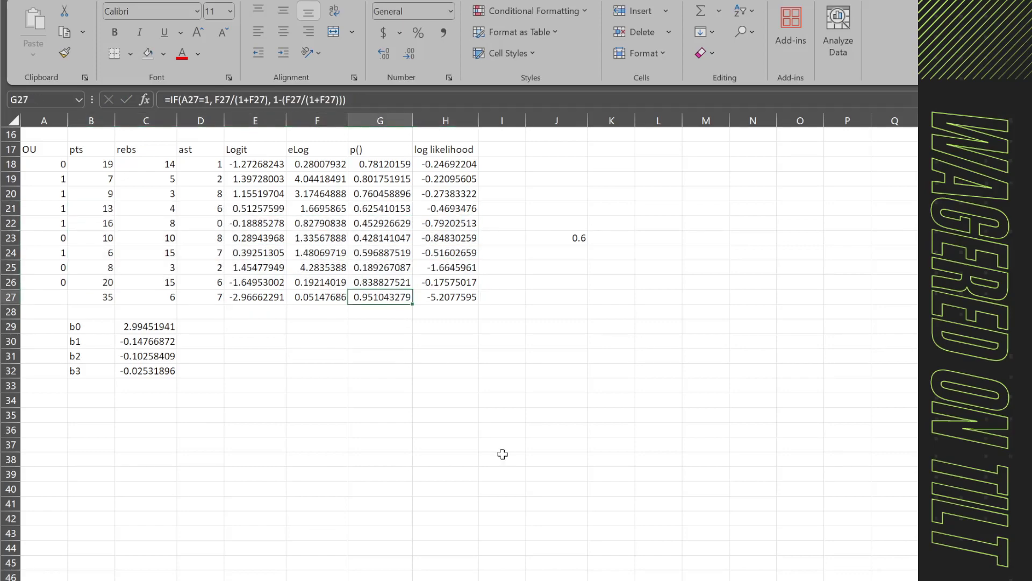
pyautogui.click(62, 297)
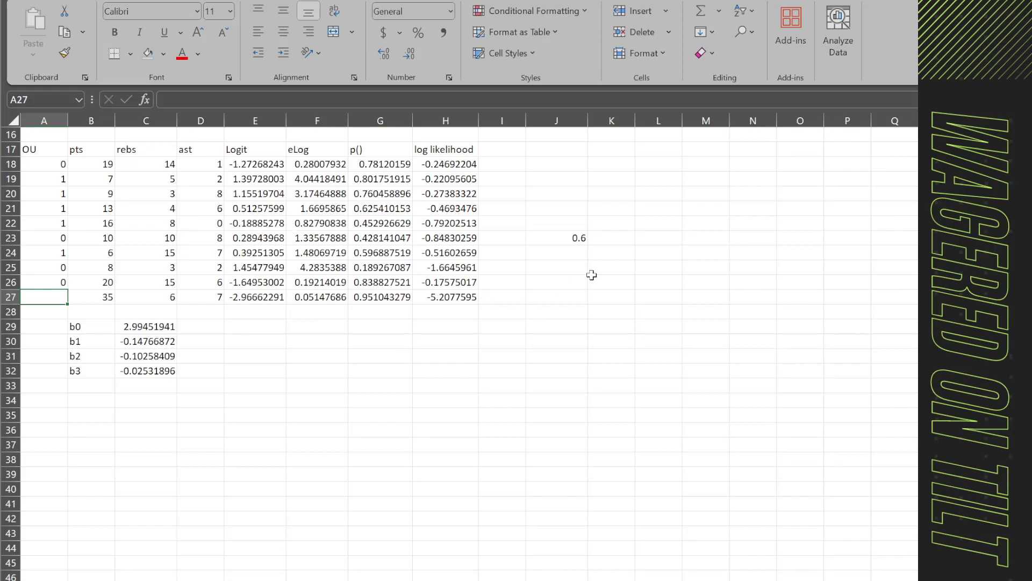
# Step: Change the threshold in J23 from 0.6 to 0.5
pyautogui.click(560, 232)
pyautogui.hotkey('ctrl', 'Return')
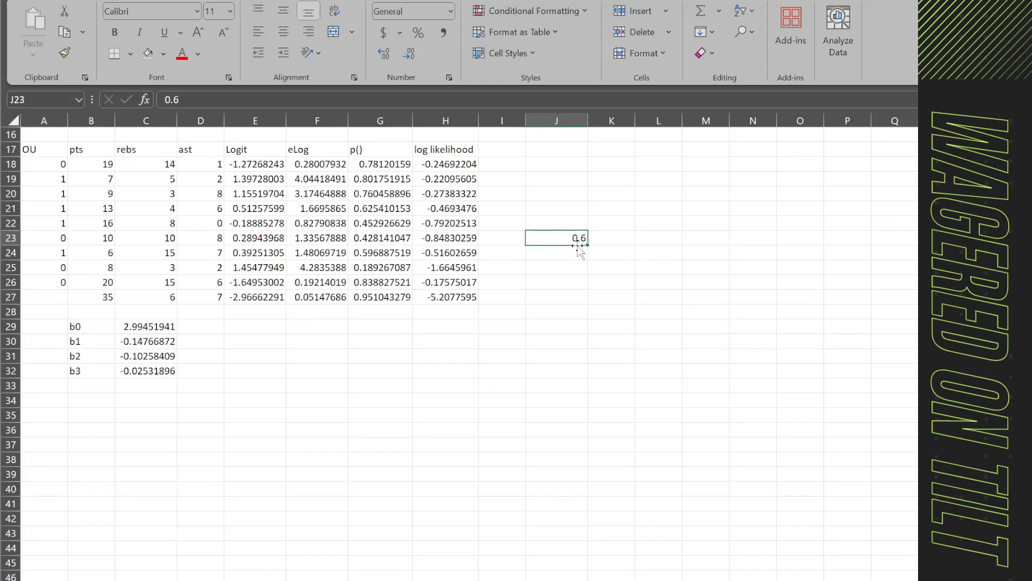
pyautogui.click(381, 287)
pyautogui.click(534, 240)
pyautogui.write('0.5')
pyautogui.press('Return')
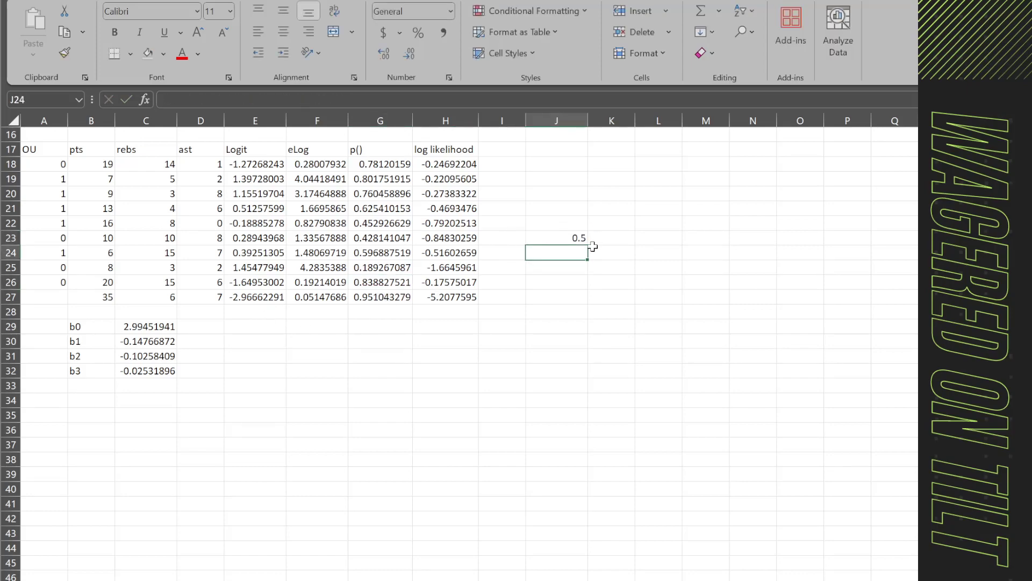
# Step: Compare the p() column, including row 27, against the OU and pts columns
pyautogui.click(403, 305)
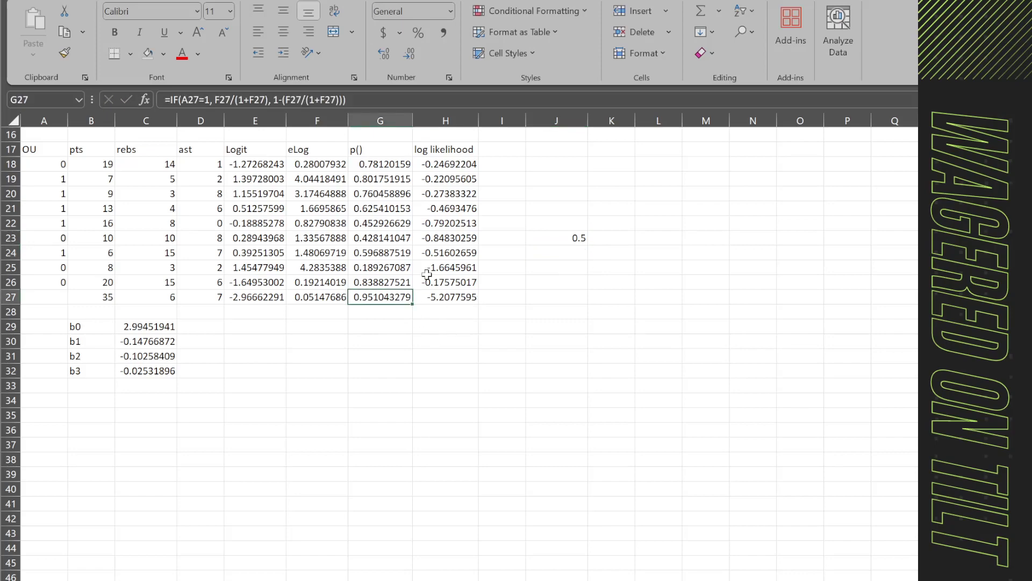
pyautogui.moveTo(385, 165); pyautogui.dragTo(394, 299)
pyautogui.moveTo(378, 167); pyautogui.dragTo(395, 307)
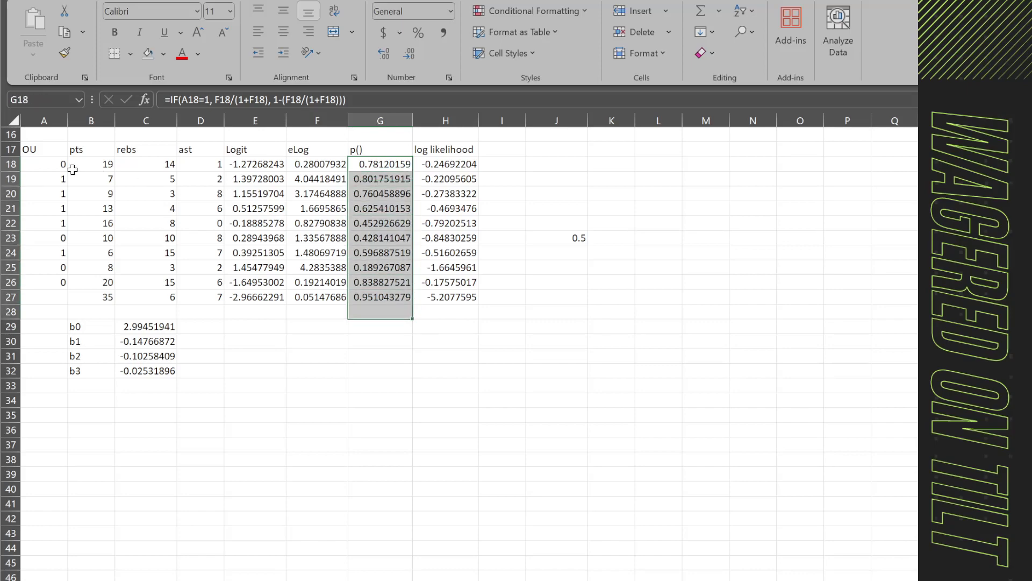
pyautogui.moveTo(62, 168); pyautogui.dragTo(73, 294)
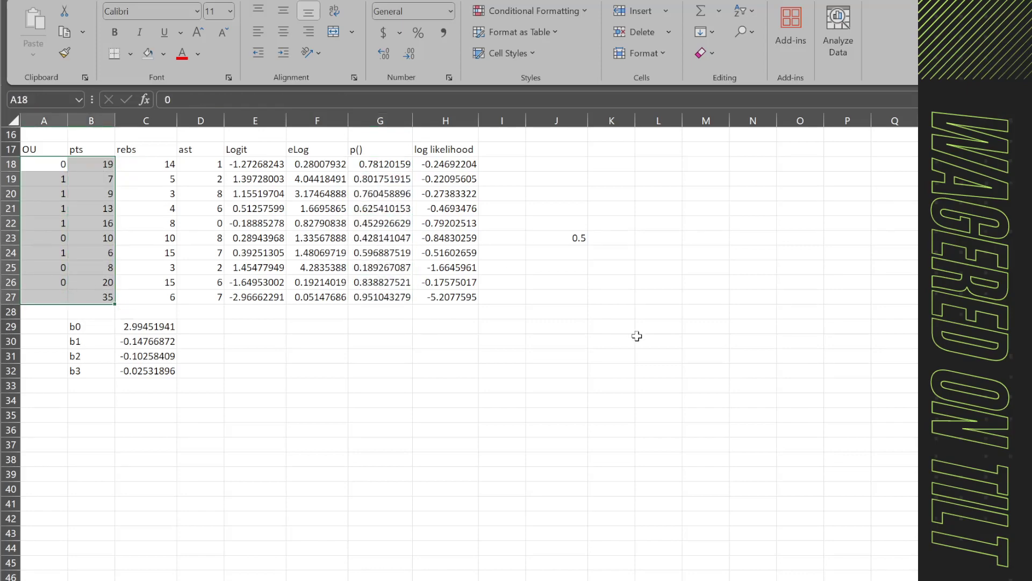